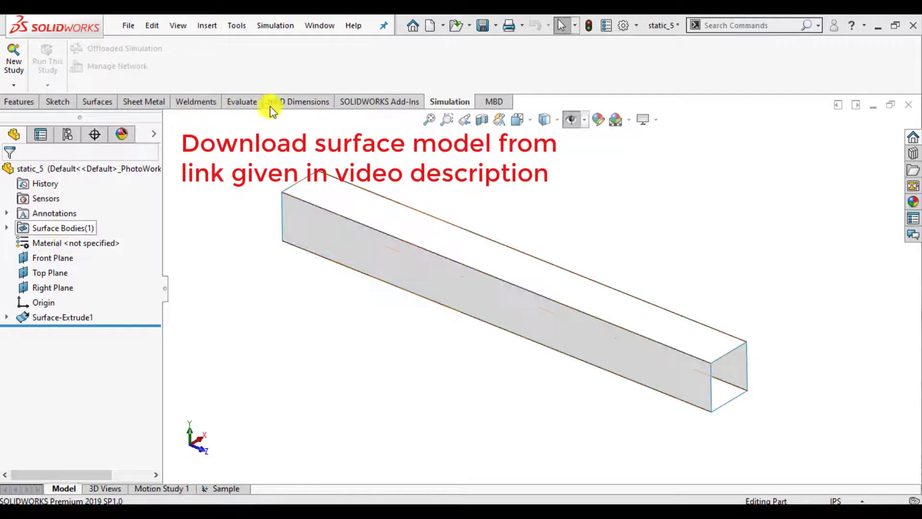
Create a new Static study named 'Torsion study of Box Beam'.
left_click(14, 56)
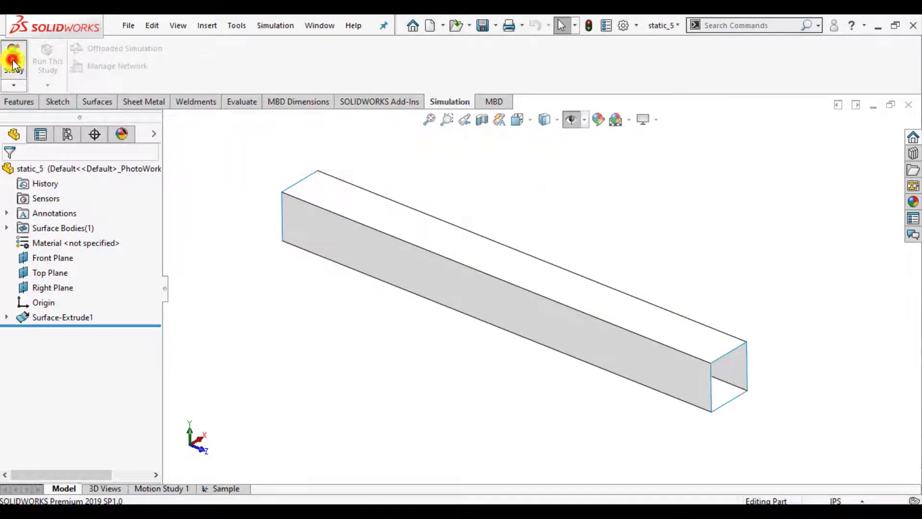
left_click(56, 266)
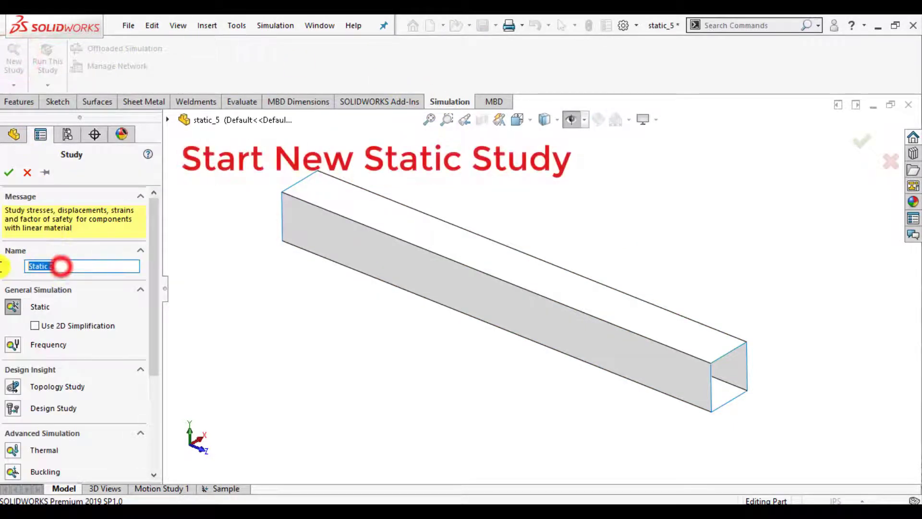
type("T")
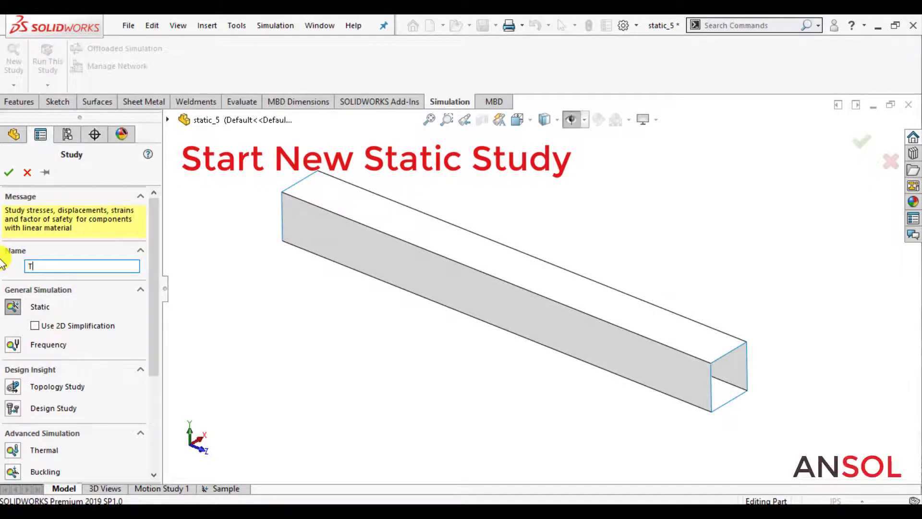
type("orsion")
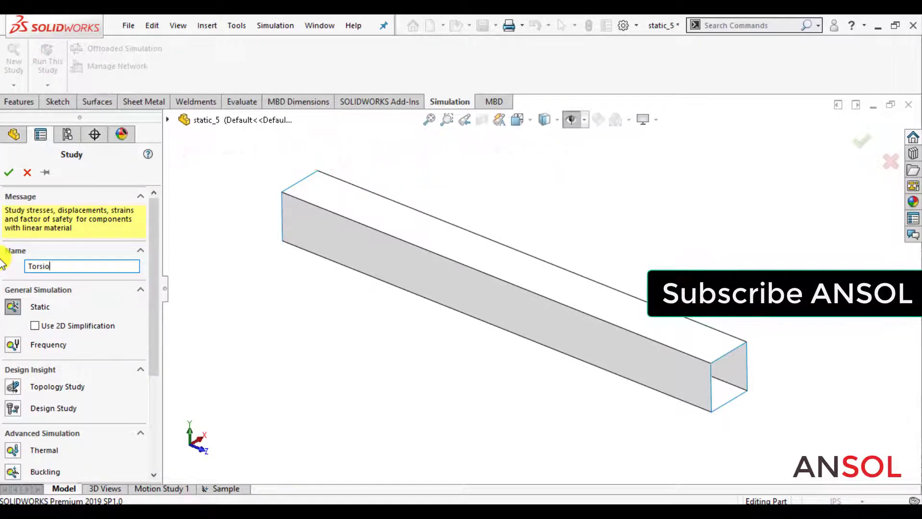
type(" study of Box Beam")
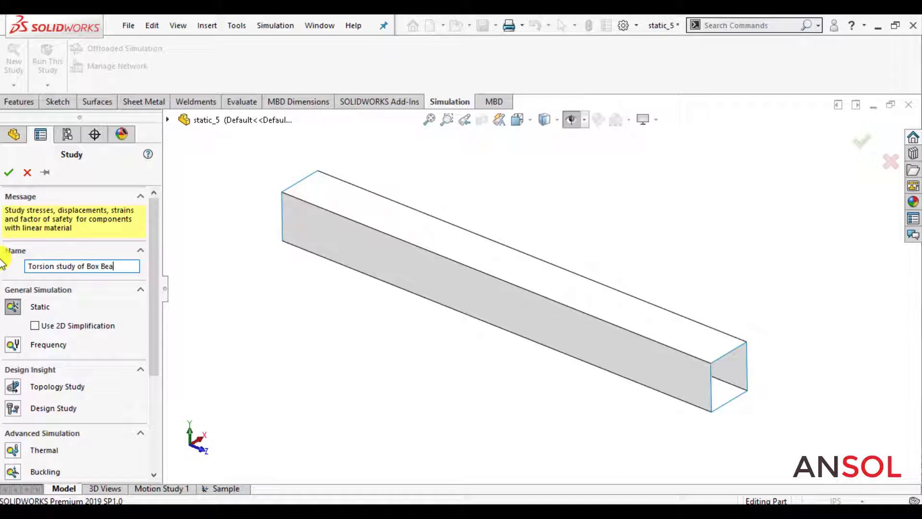
left_click(7, 172)
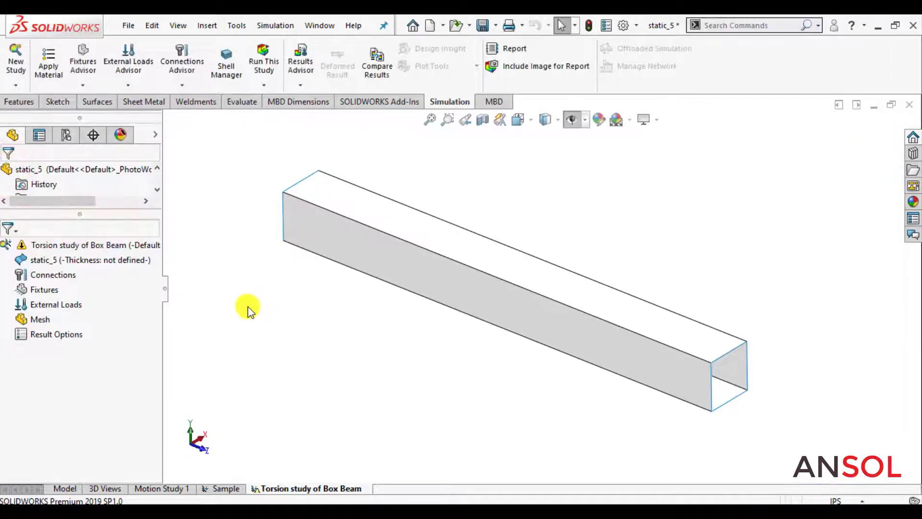
Define the static_5 surface body as a Thin shell with 3.00 in thickness.
right_click(116, 263)
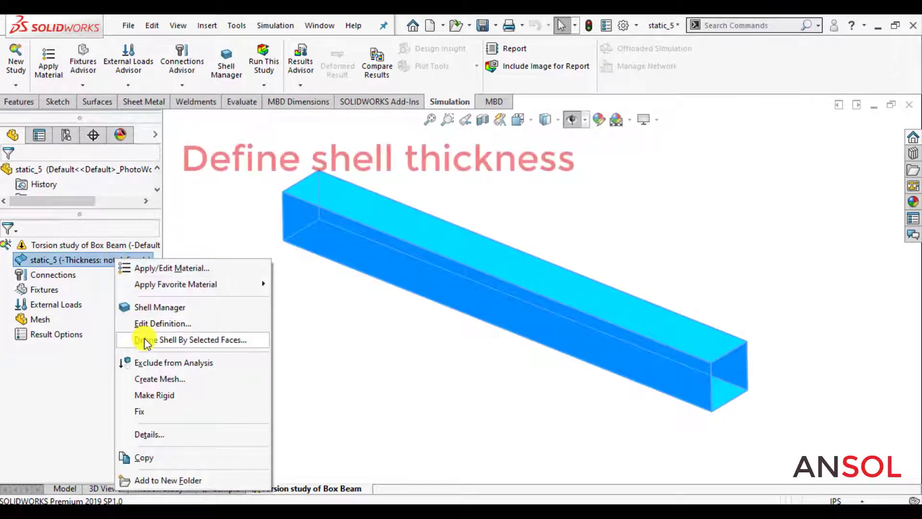
left_click(149, 323)
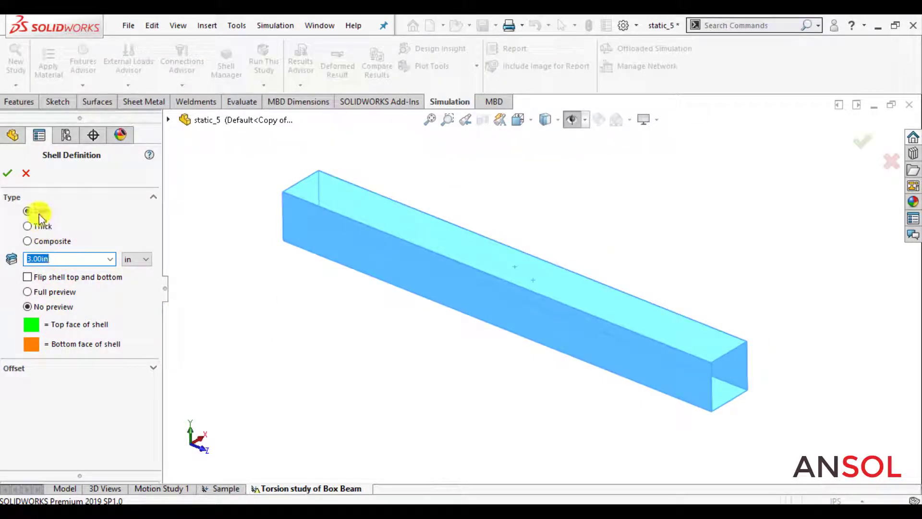
left_click(8, 174)
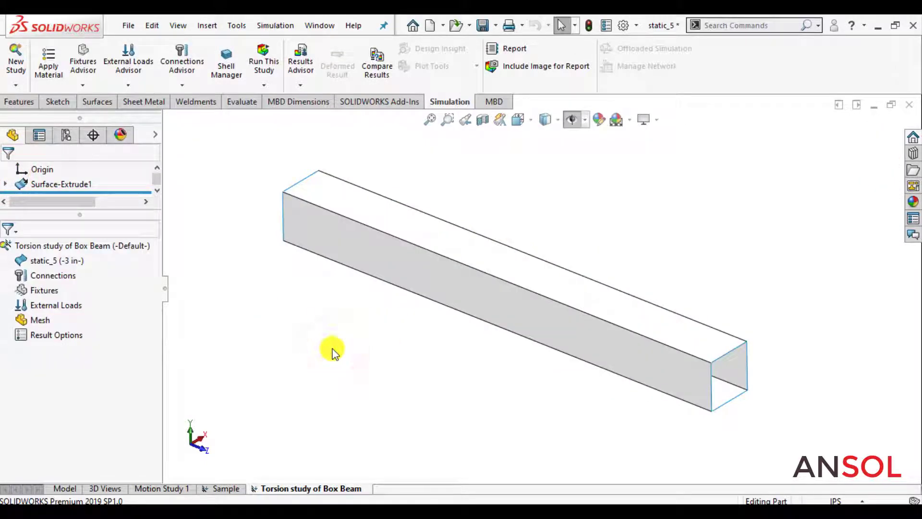
Add Fixed-1 Fixed Geometry on the top, left, bottom and remaining edges at the beam's left end.
right_click(44, 293)
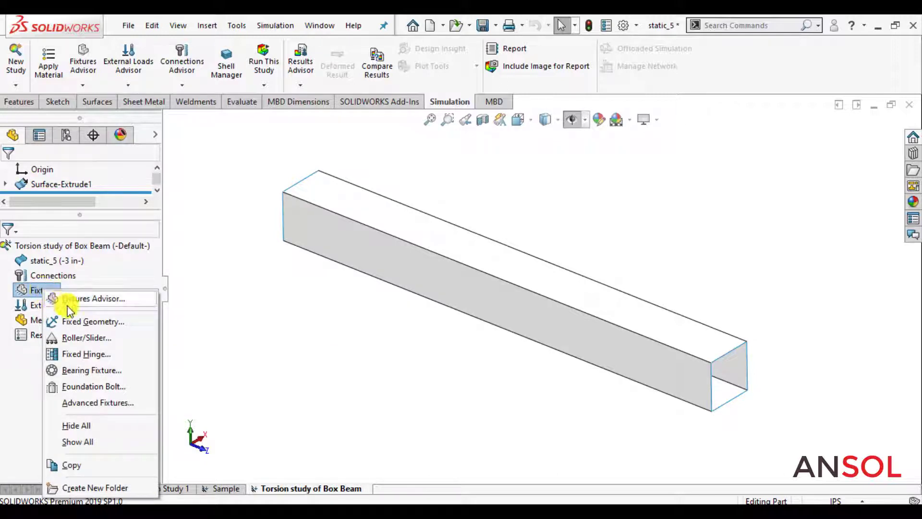
left_click(87, 321)
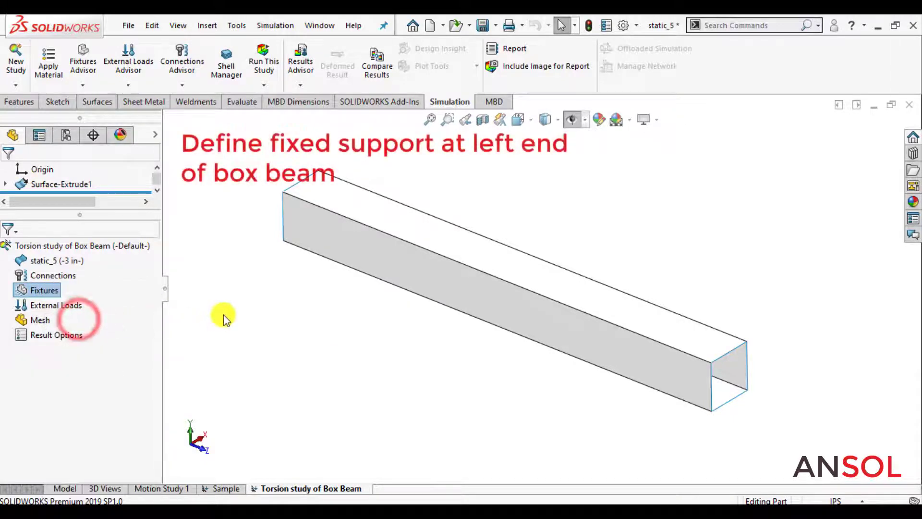
middle_click_drag(255, 315, 308, 219)
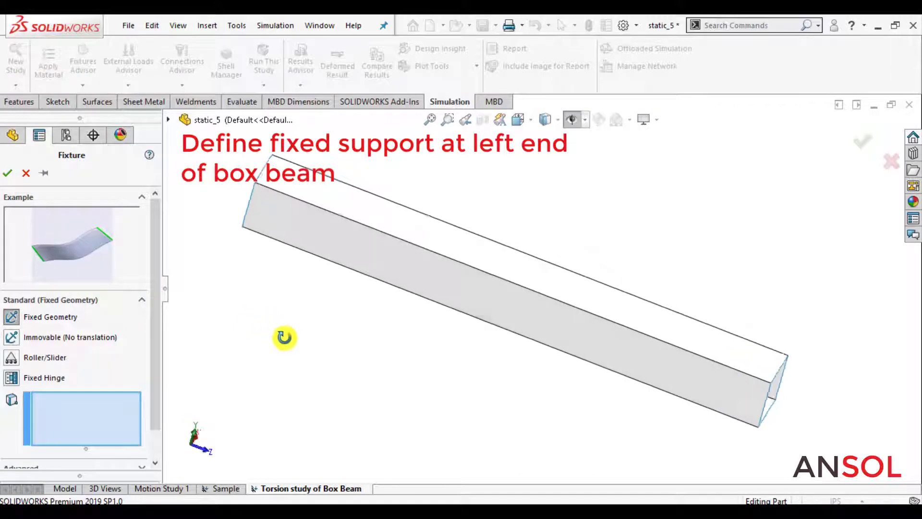
left_click(301, 213)
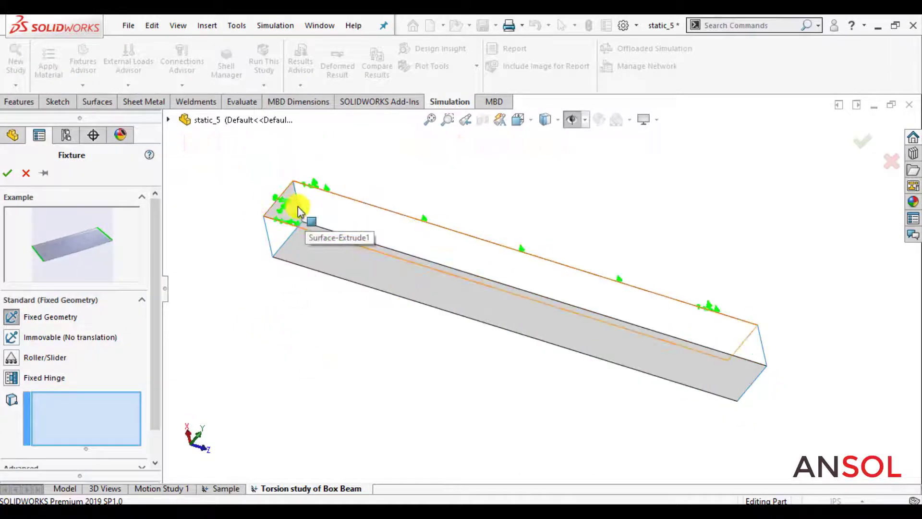
scroll(272, 208, "down", 5)
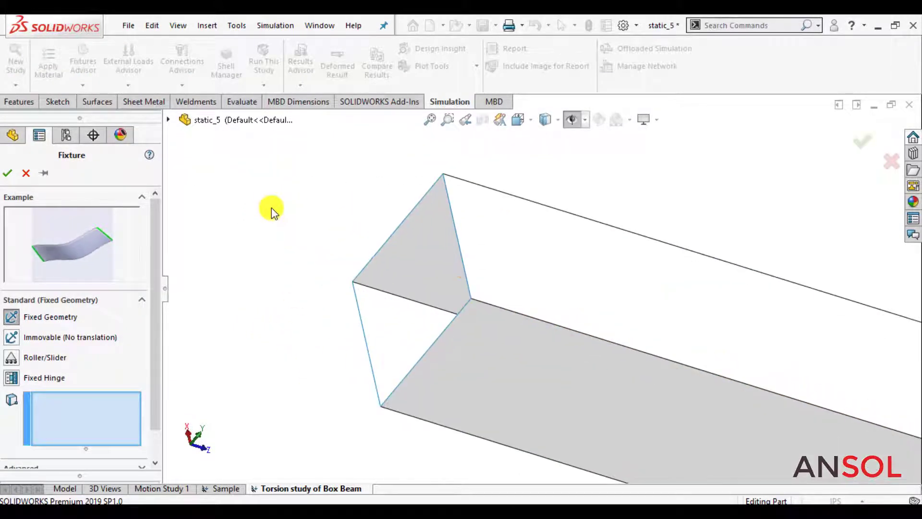
left_click(389, 237)
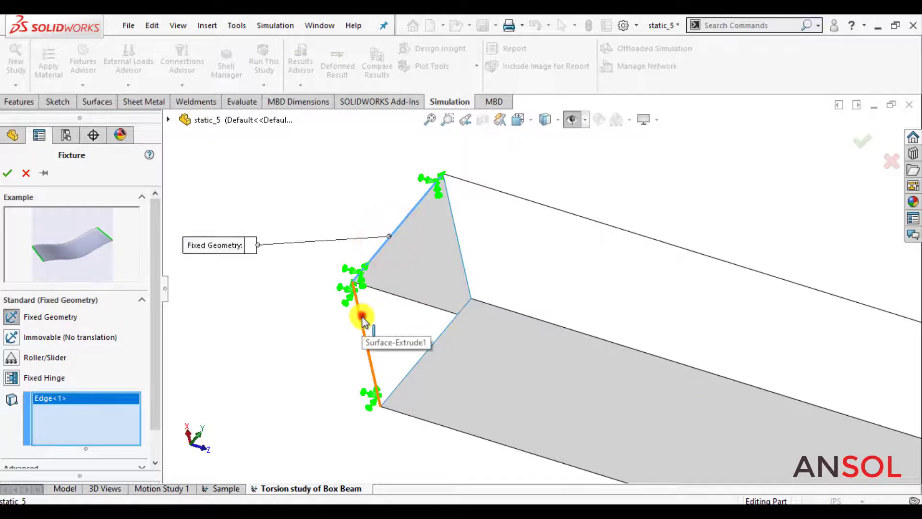
left_click(363, 316)
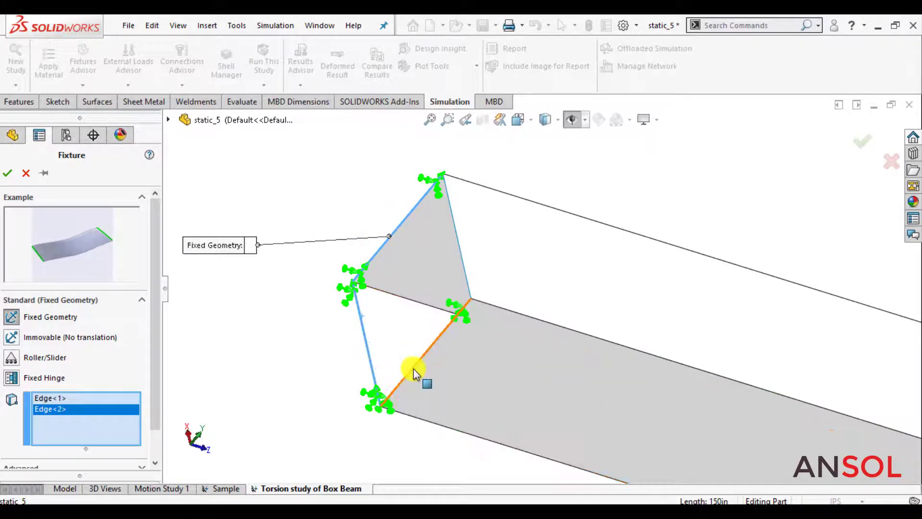
left_click(411, 367)
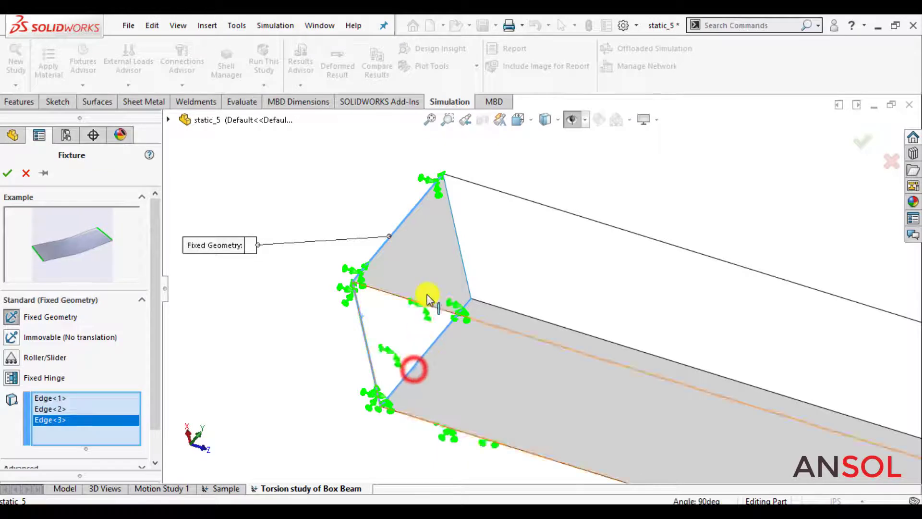
left_click(460, 249)
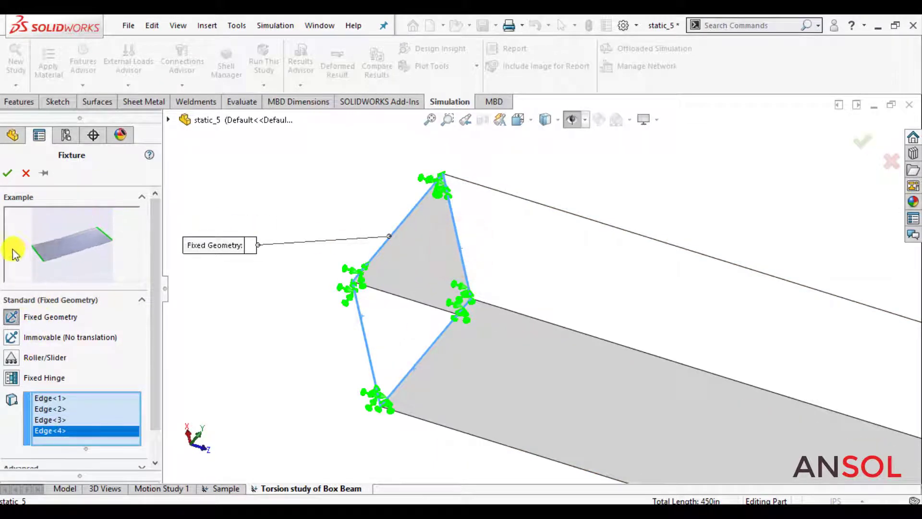
left_click(7, 173)
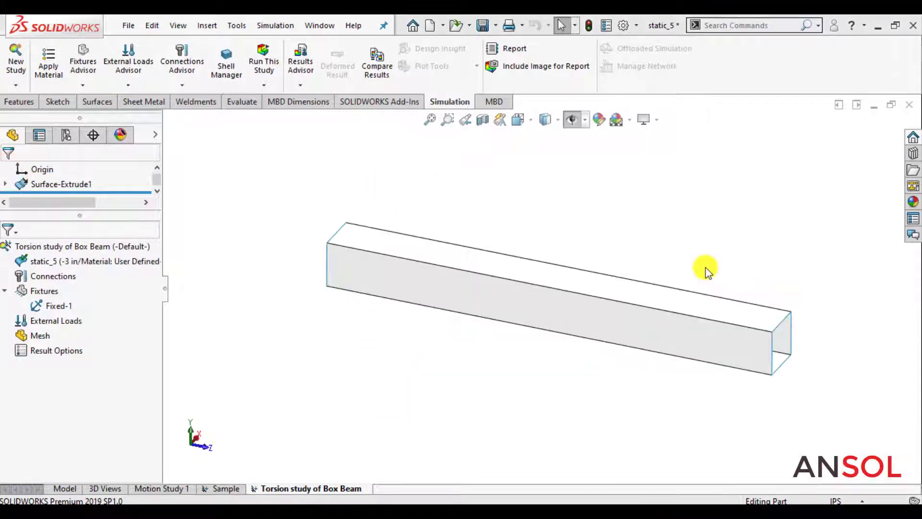
Apply the Custom Materials > static_5 > User Defined material to the beam.
right_click(77, 262)
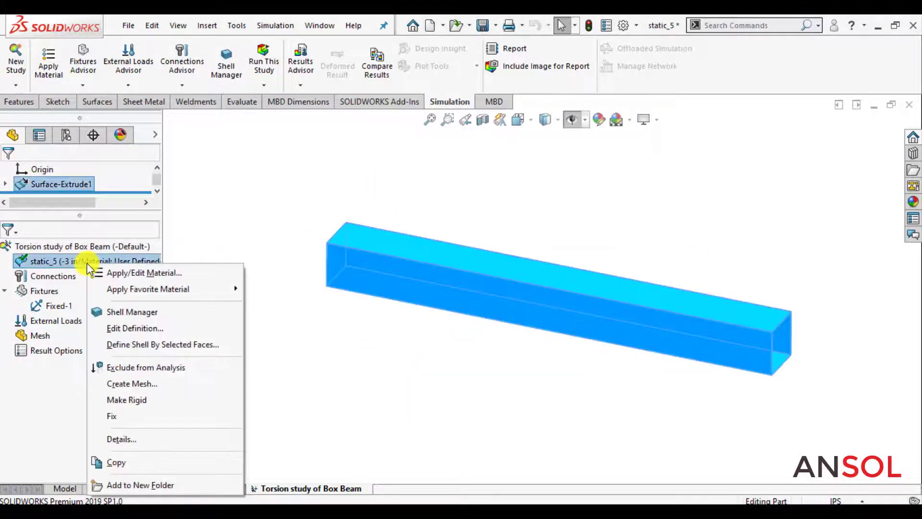
left_click(132, 273)
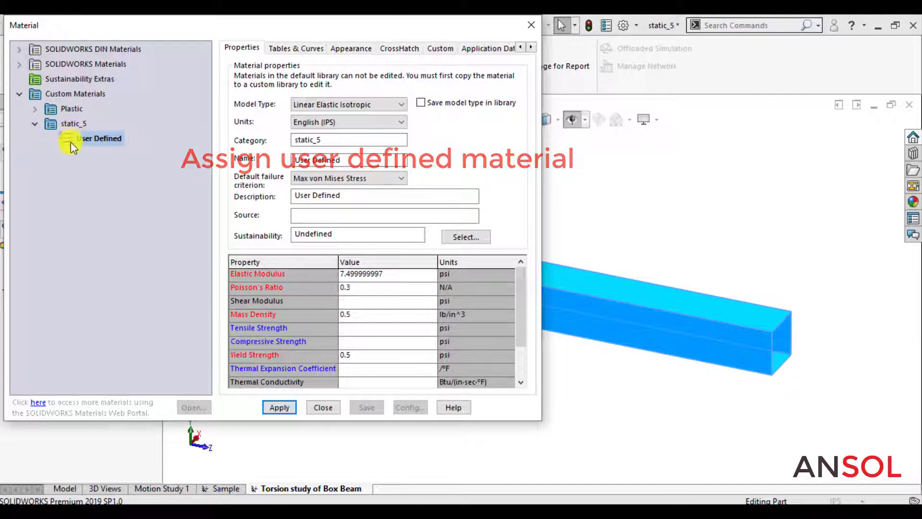
left_click(382, 274)
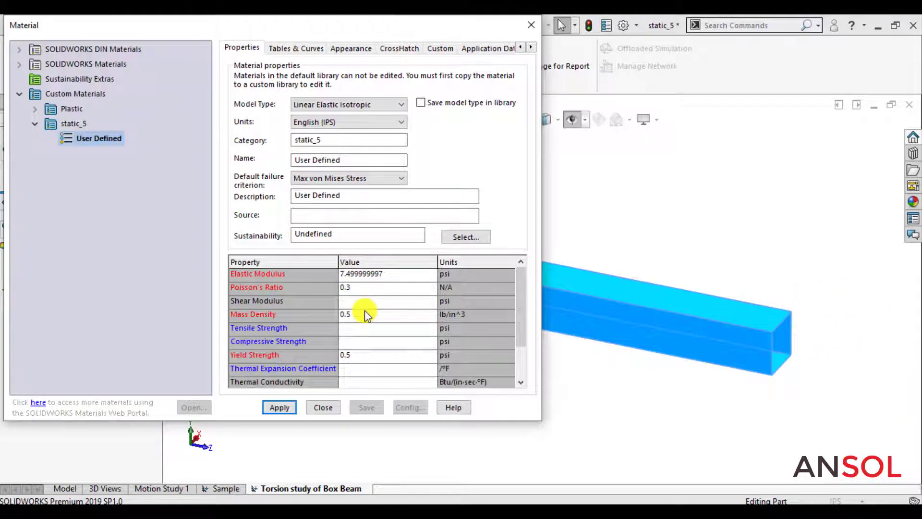
left_click(398, 122)
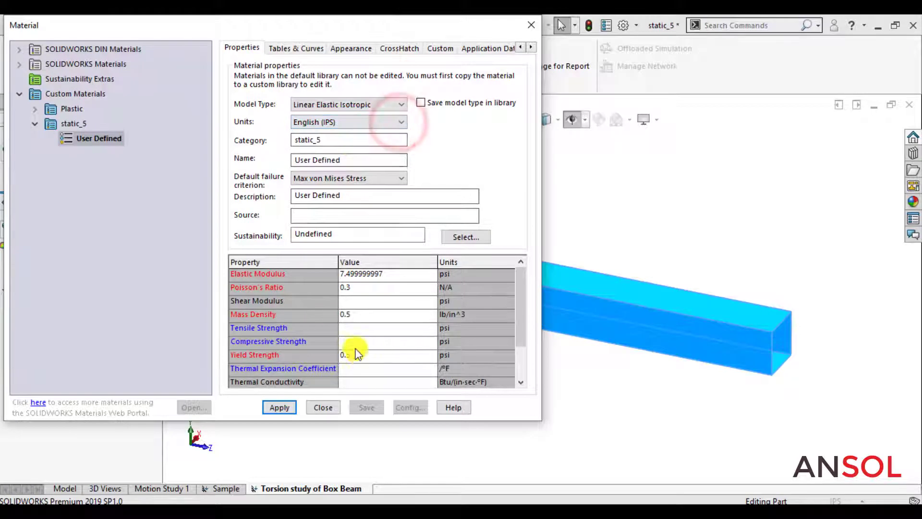
left_click(283, 408)
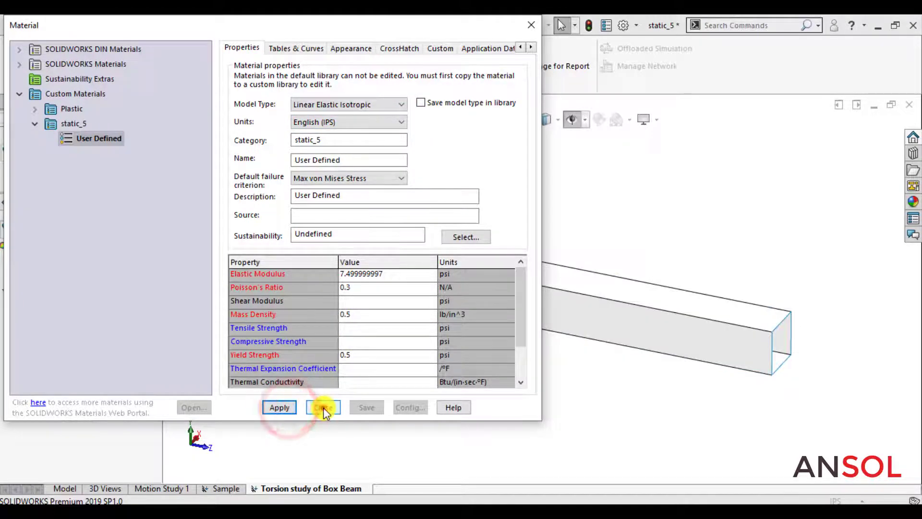
left_click(323, 408)
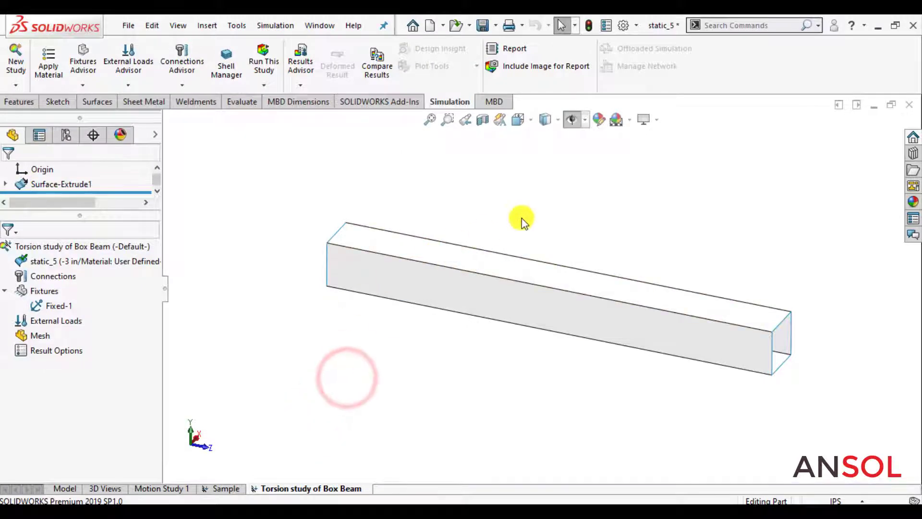
Generate a Standard mesh with 75.00 in global size and 3.75 in tolerance.
scroll(521, 218, "down", 2)
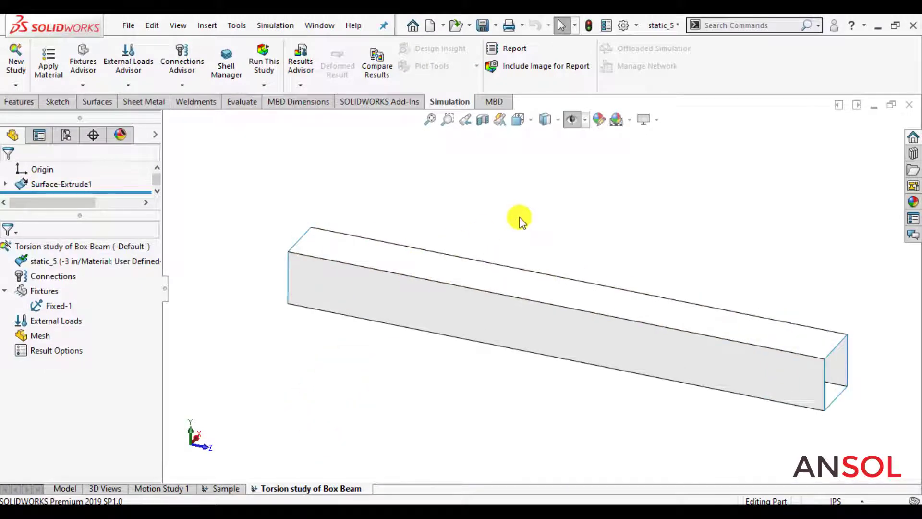
right_click(40, 335)
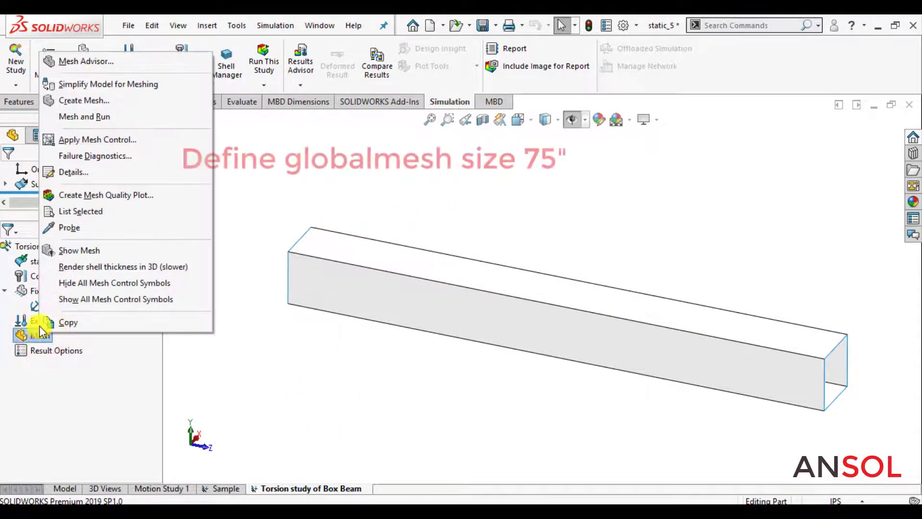
left_click(77, 100)
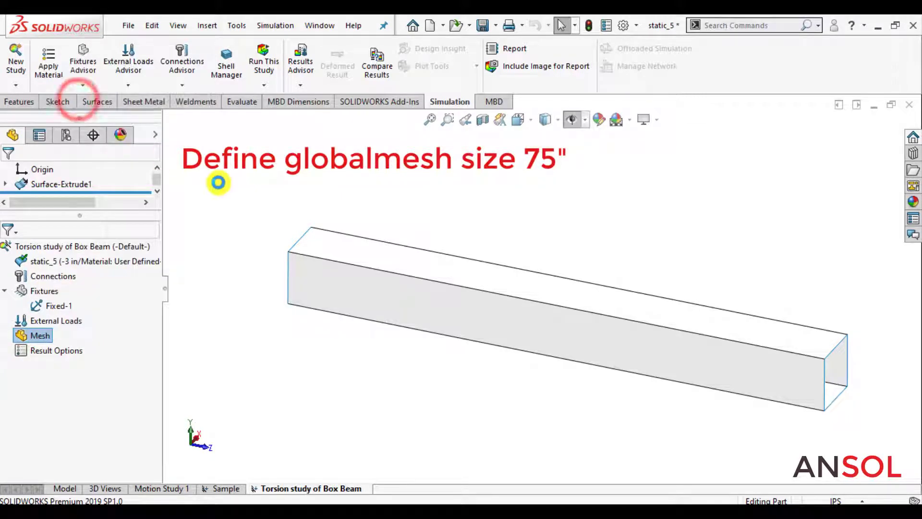
left_click(48, 269)
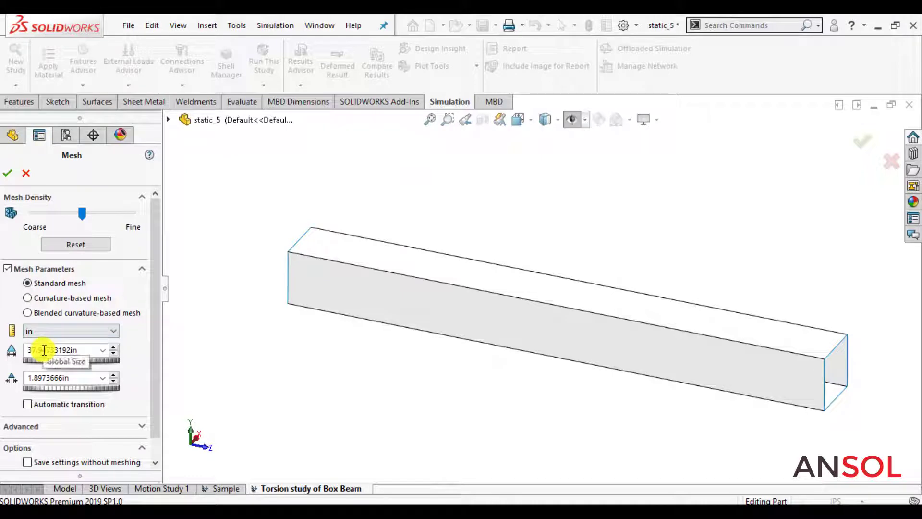
double_click(44, 350)
type("75")
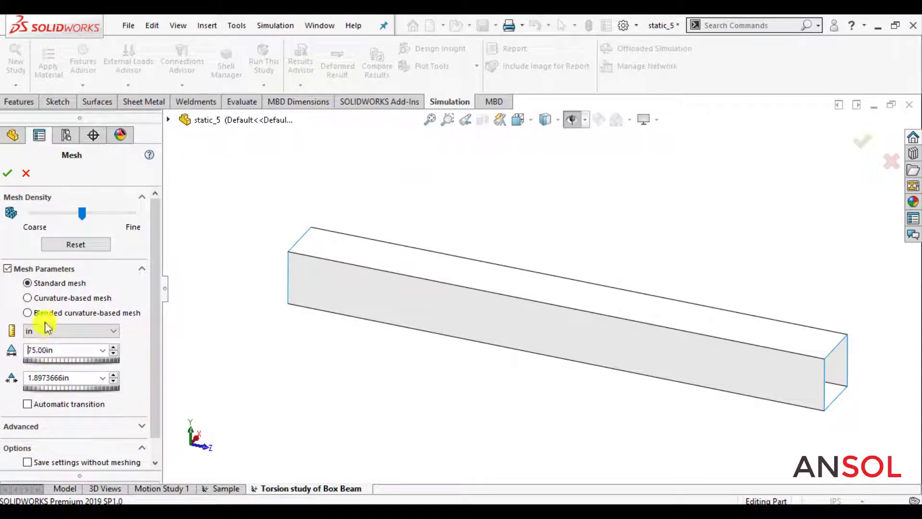
left_click(47, 379)
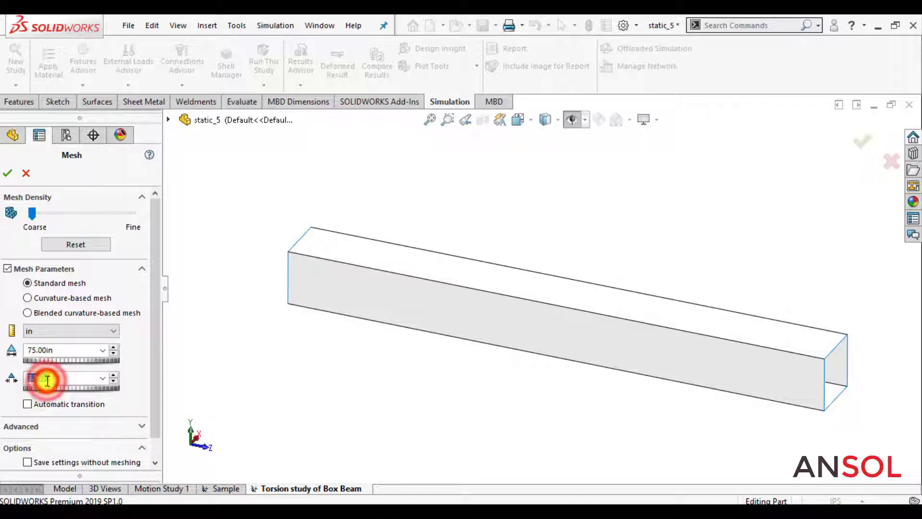
left_click(50, 350)
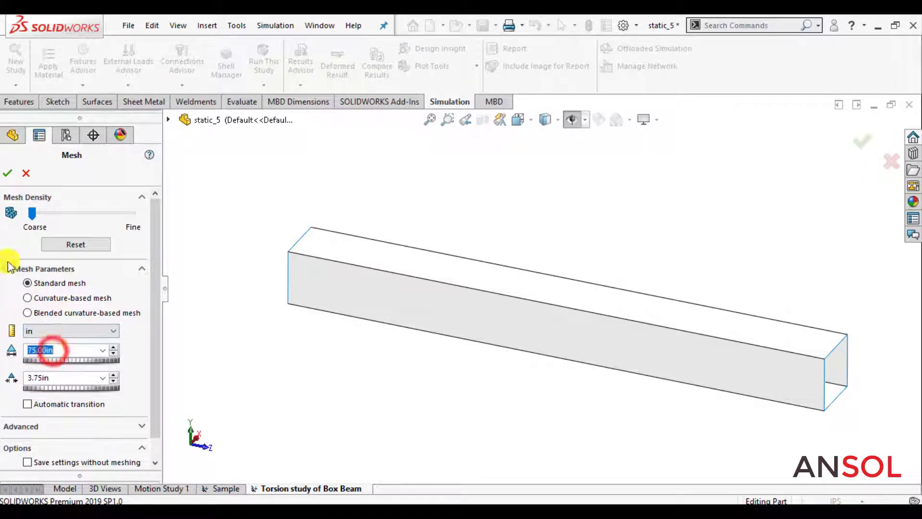
left_click(7, 174)
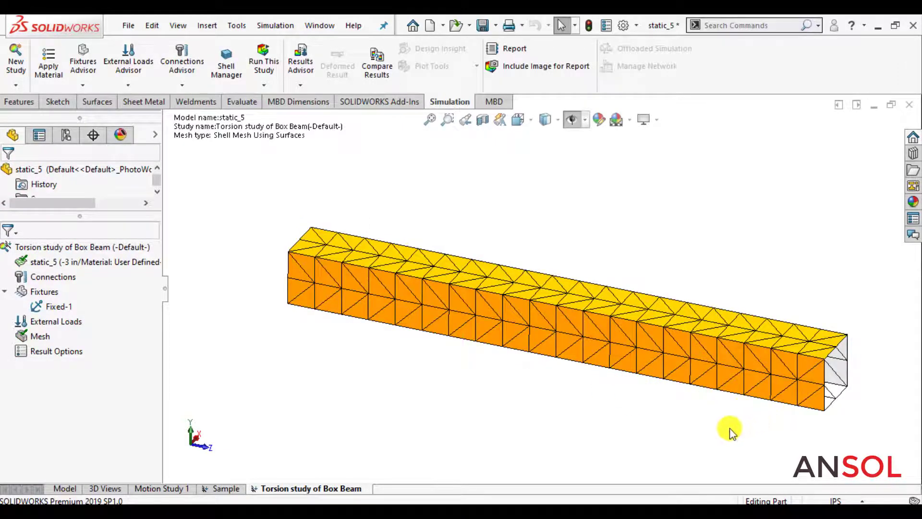
scroll(725, 429, "down", 2)
scroll(595, 411, "up", 2)
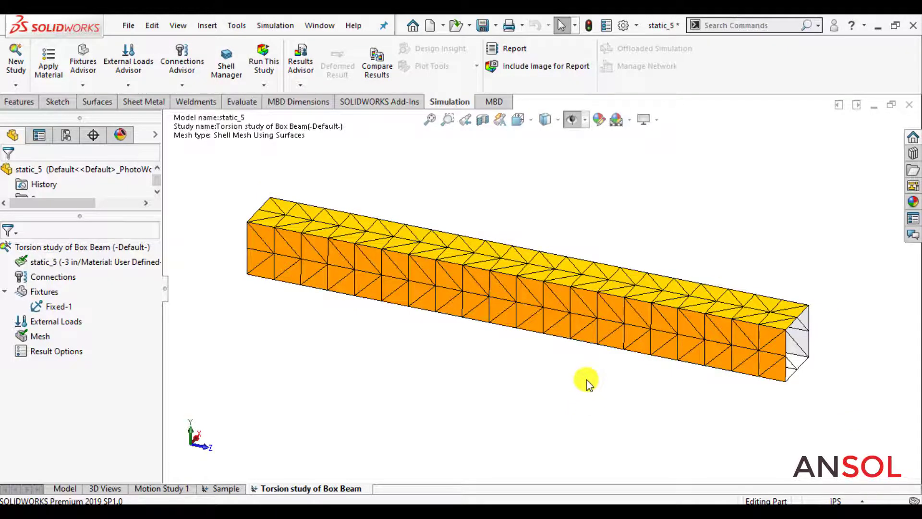
mouse_move(586, 379)
middle_mouse_down()
mouse_move(574, 391)
mouse_move(591, 398)
mouse_move(584, 366)
mouse_move(628, 362)
middle_mouse_up()
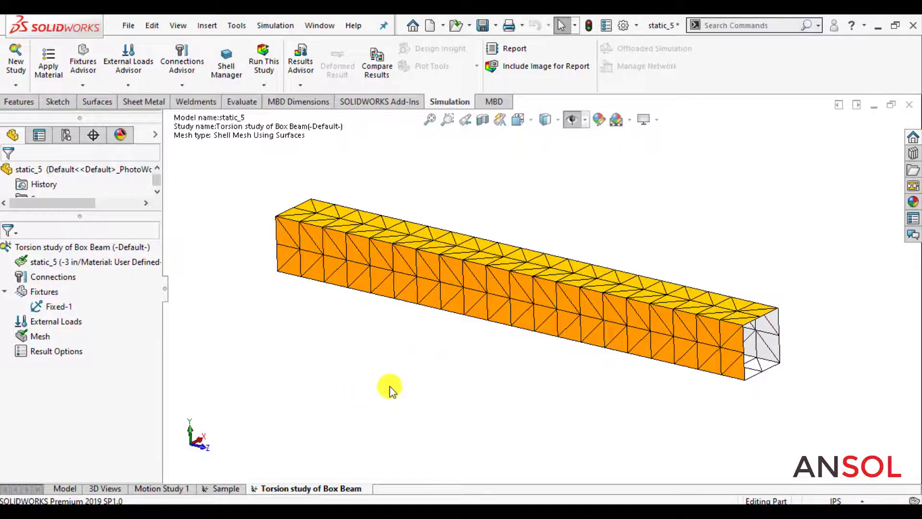
middle_click_drag(390, 386, 815, 310)
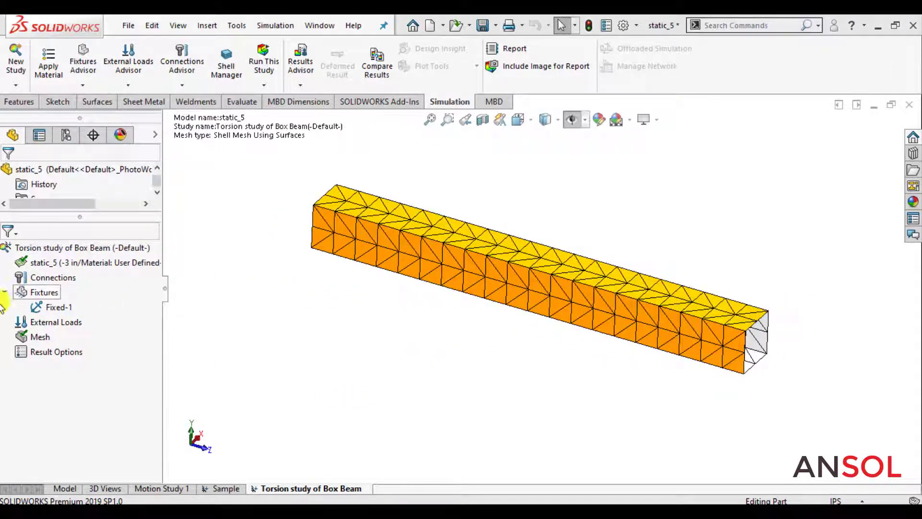
Start a force on the beam's end edge, using Front Plane as the selected direction.
right_click(42, 324)
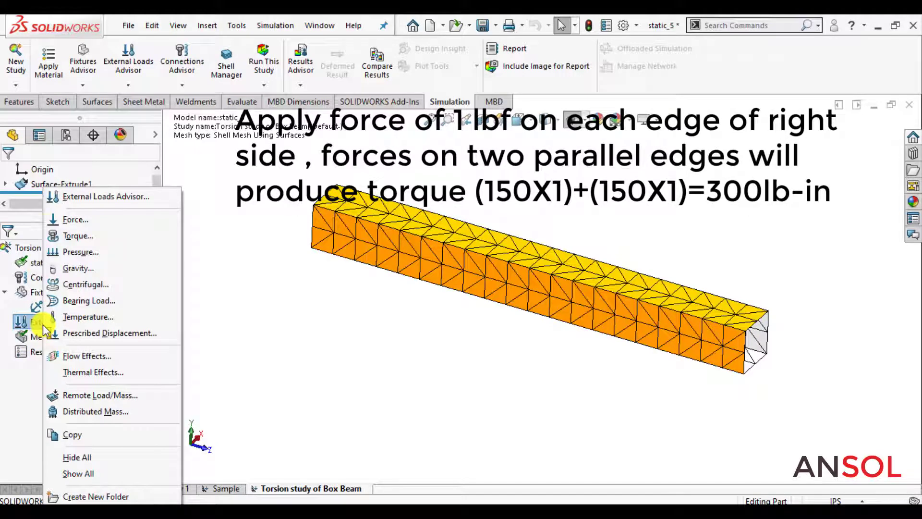
left_click(64, 220)
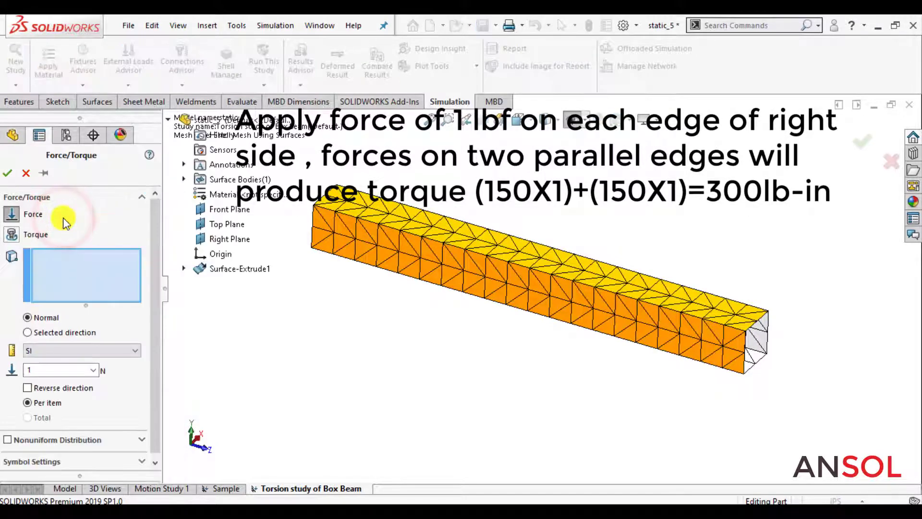
left_click(29, 333)
left_click(66, 284)
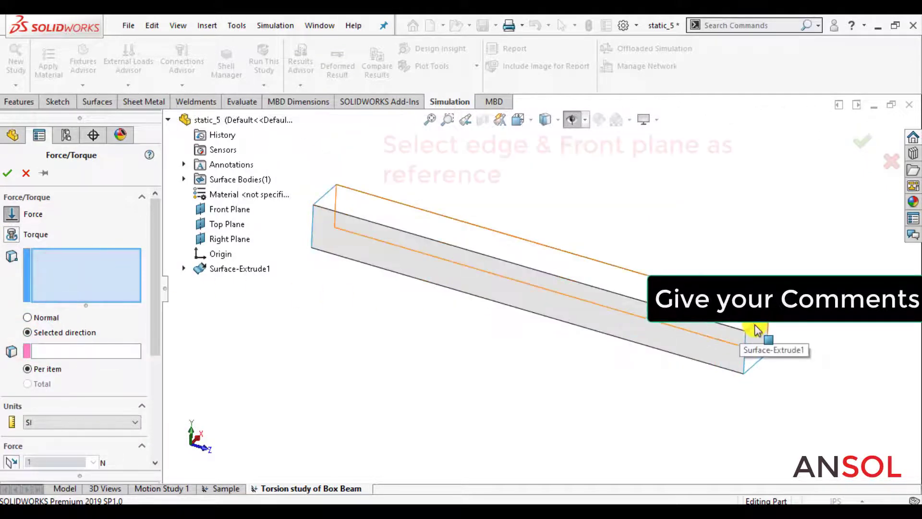
left_click(754, 327)
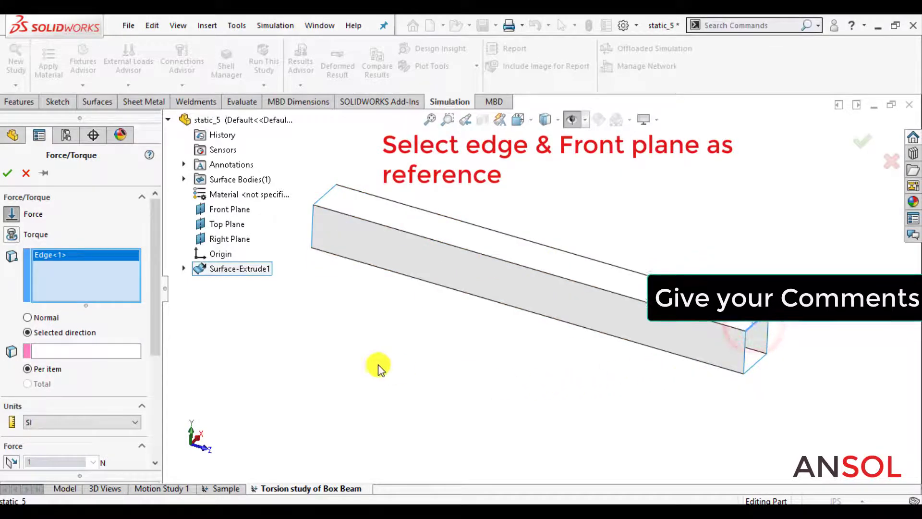
left_click(75, 352)
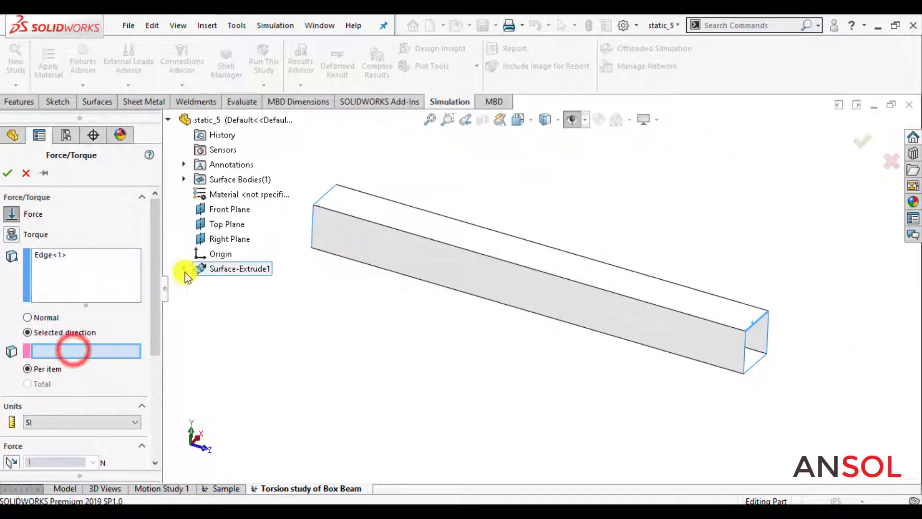
left_click(239, 210)
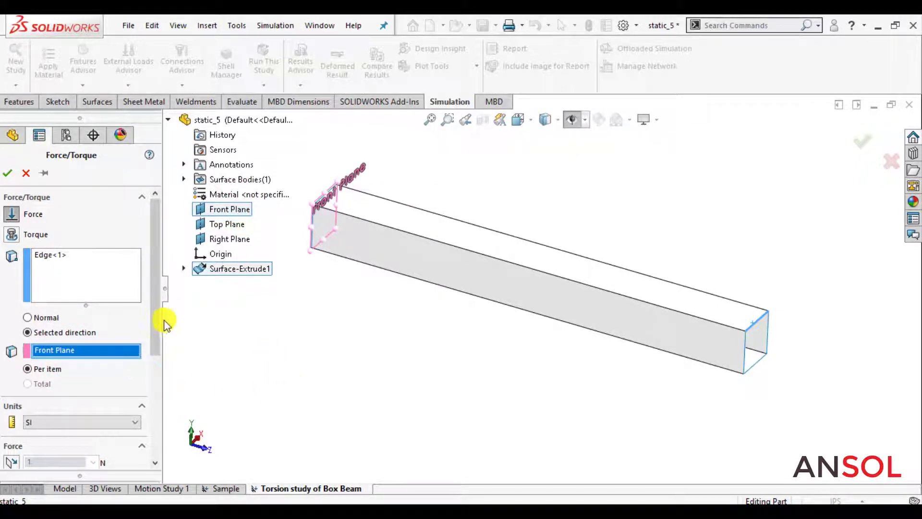
Set the force to 1 lbf along Front Plane Dir 1 in English (IPS) units.
left_click_drag(157, 322, 166, 368)
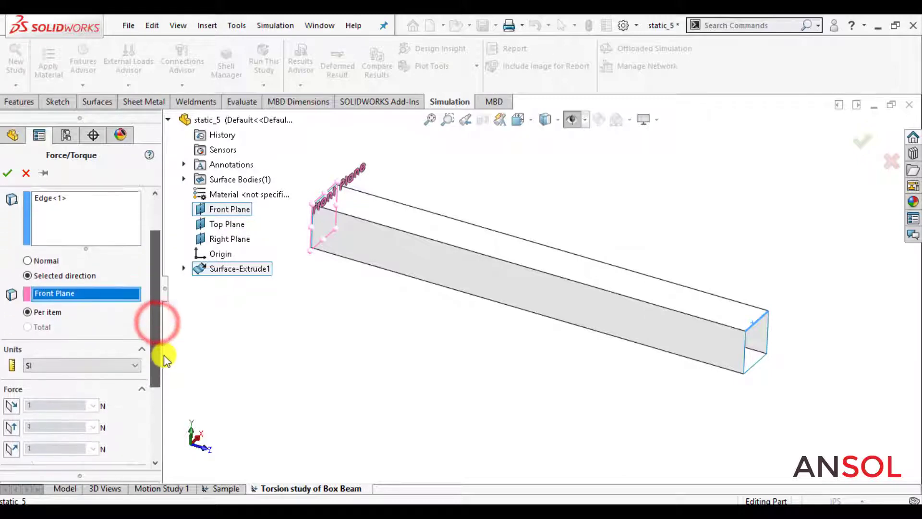
left_click(125, 346)
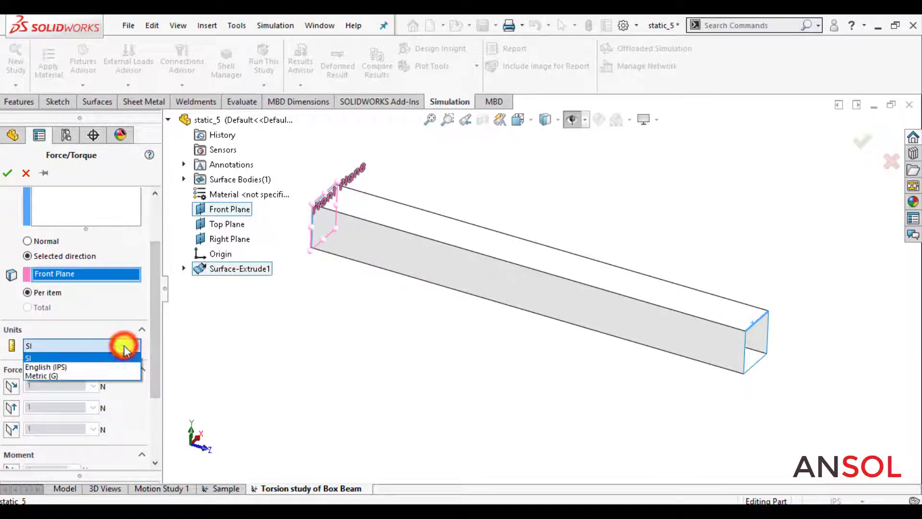
left_click(70, 368)
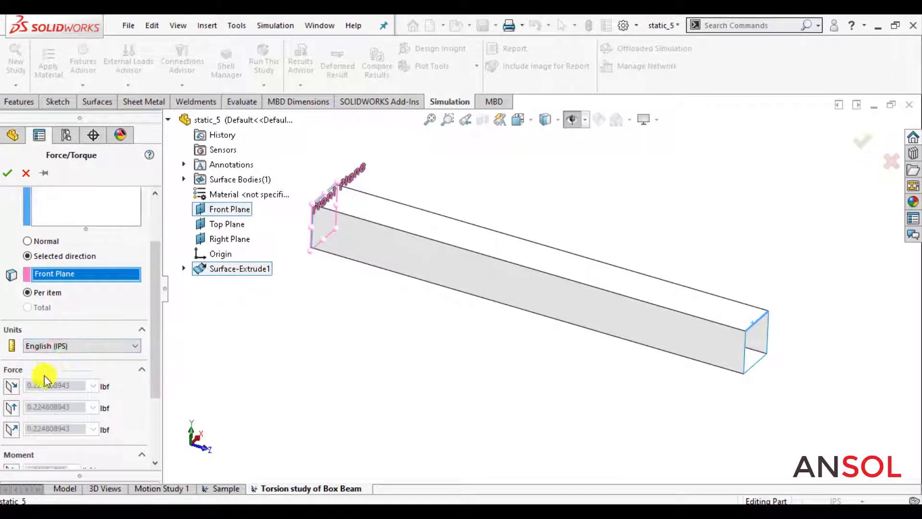
left_click(11, 387)
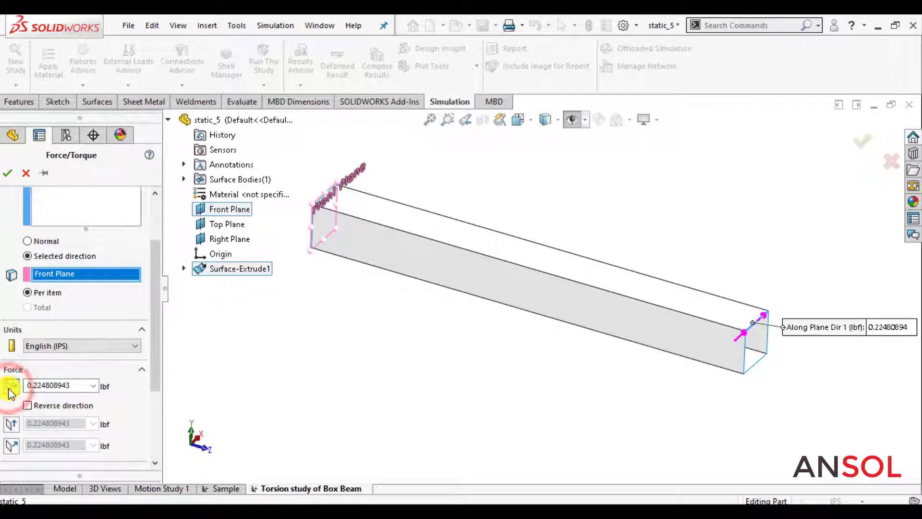
double_click(54, 384)
type("1")
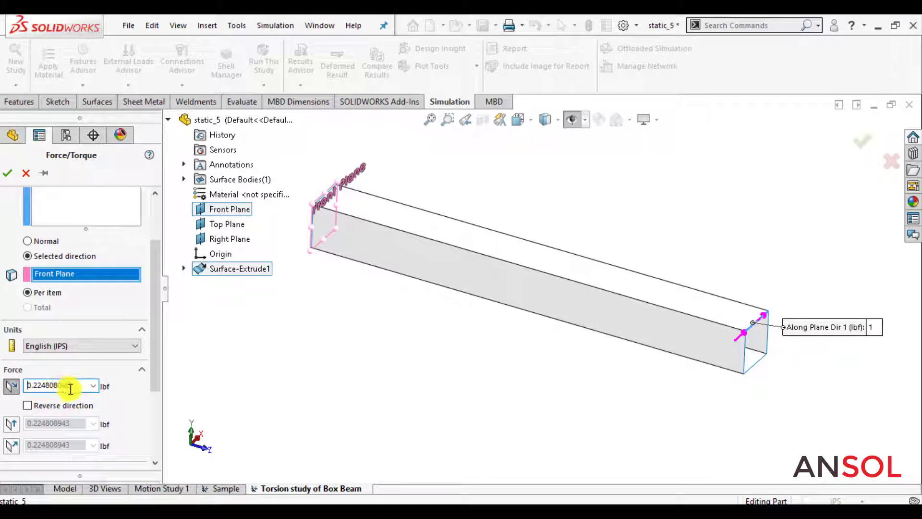
double_click(70, 389)
double_click(70, 389)
type("1")
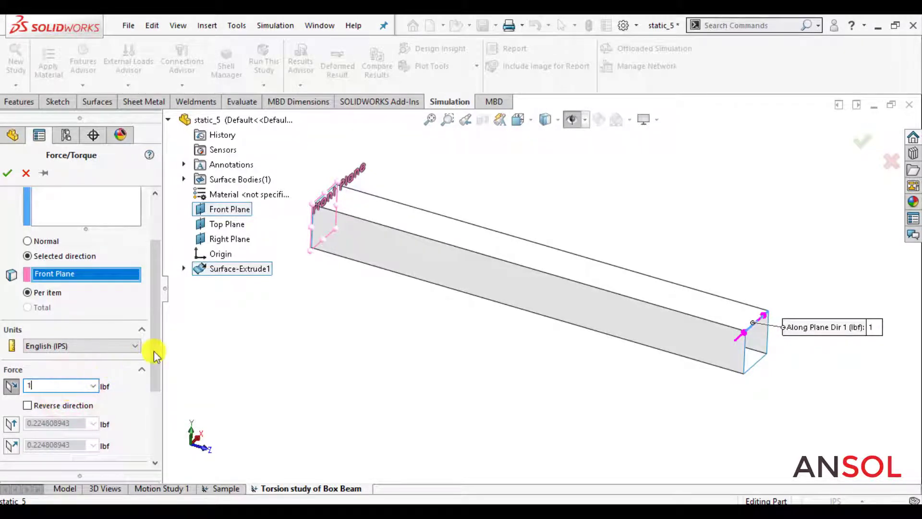
mouse_move(155, 350)
left_mouse_down()
mouse_move(161, 310)
mouse_move(166, 363)
left_mouse_up()
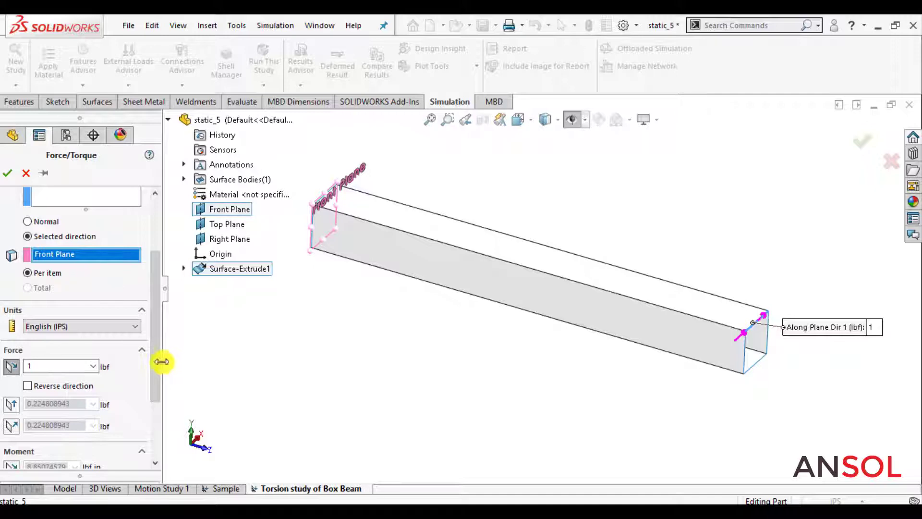
left_click_drag(156, 359, 159, 380)
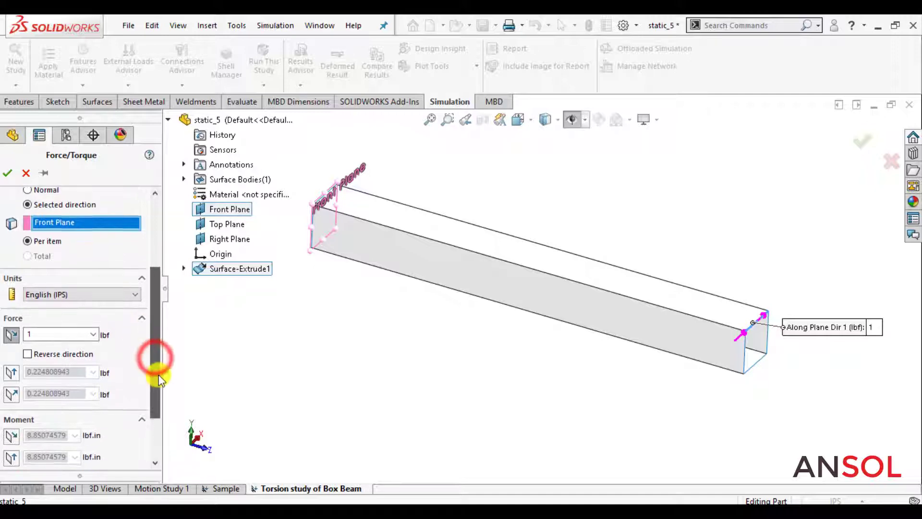
left_click(6, 174)
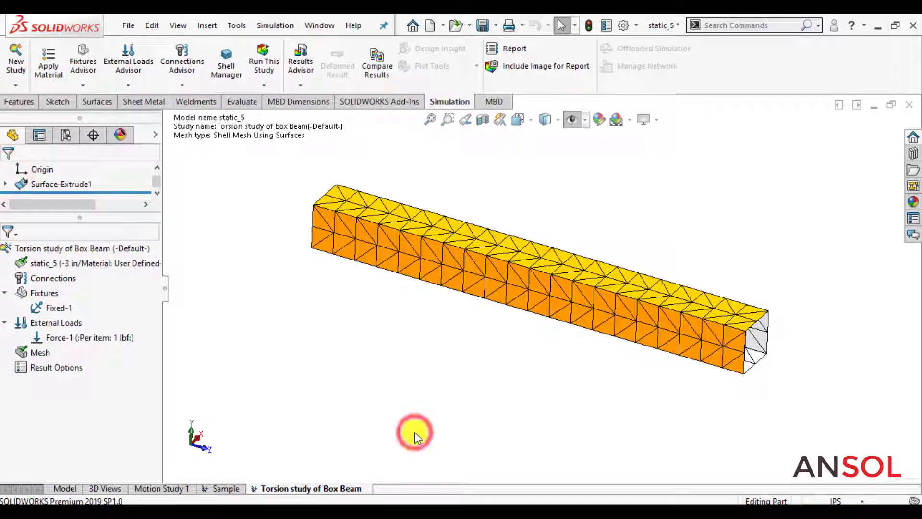
Start a second force on another end edge, directed by the Front Plane.
right_click(71, 325)
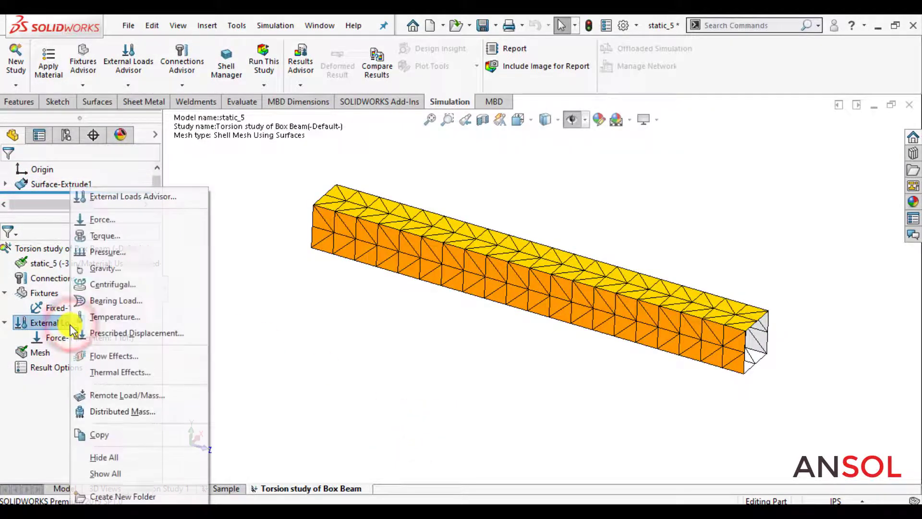
left_click(108, 221)
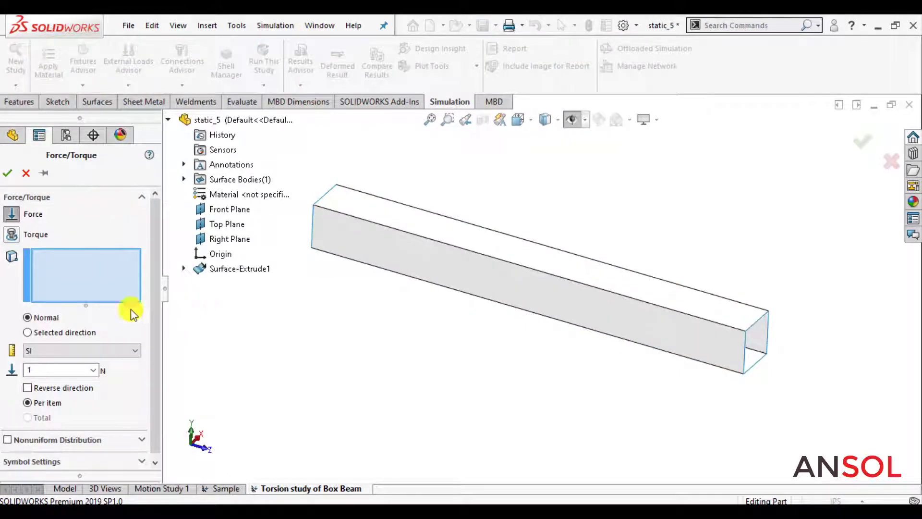
left_click(28, 333)
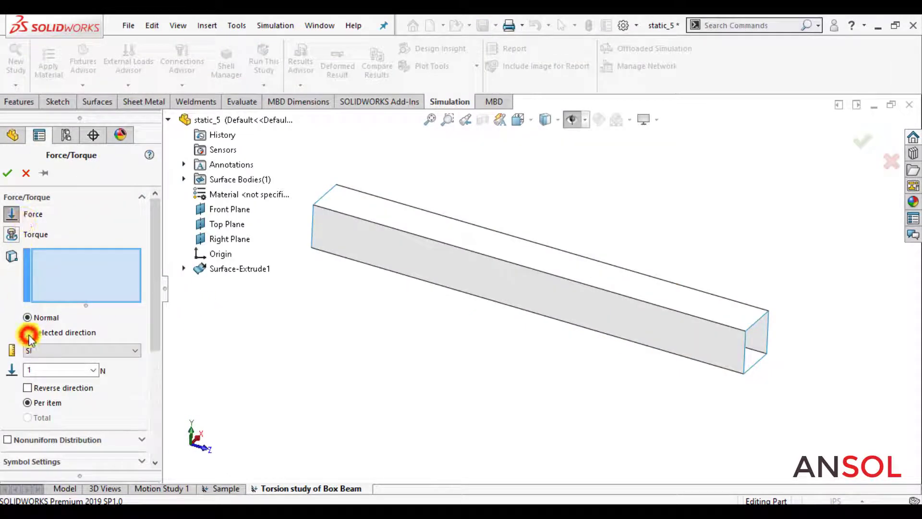
left_click(70, 281)
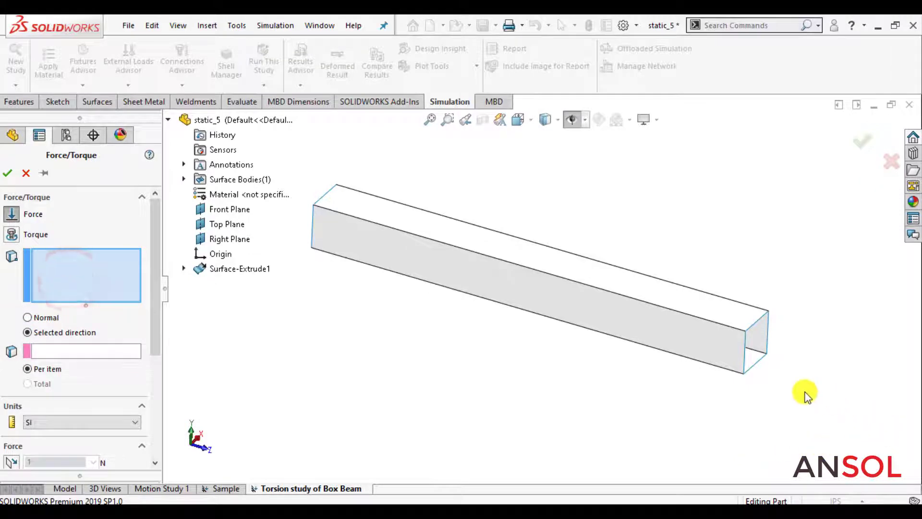
left_click(753, 365)
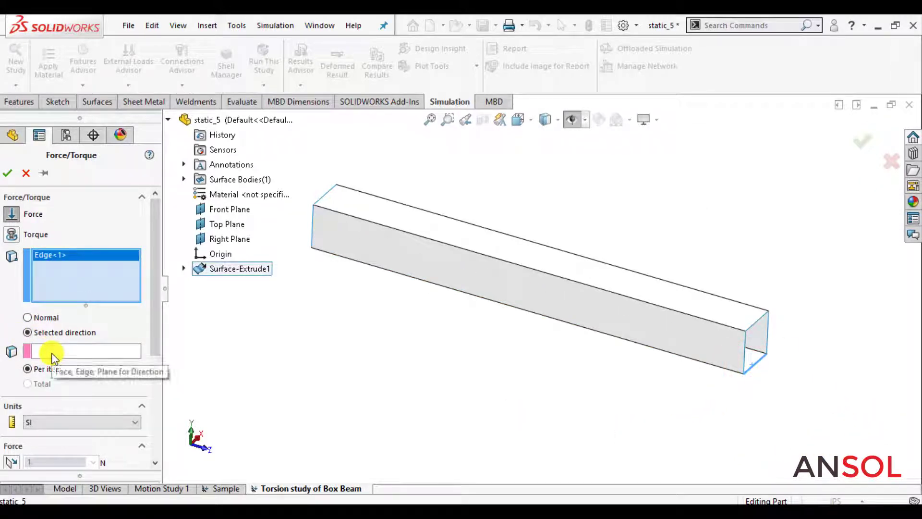
left_click(232, 212)
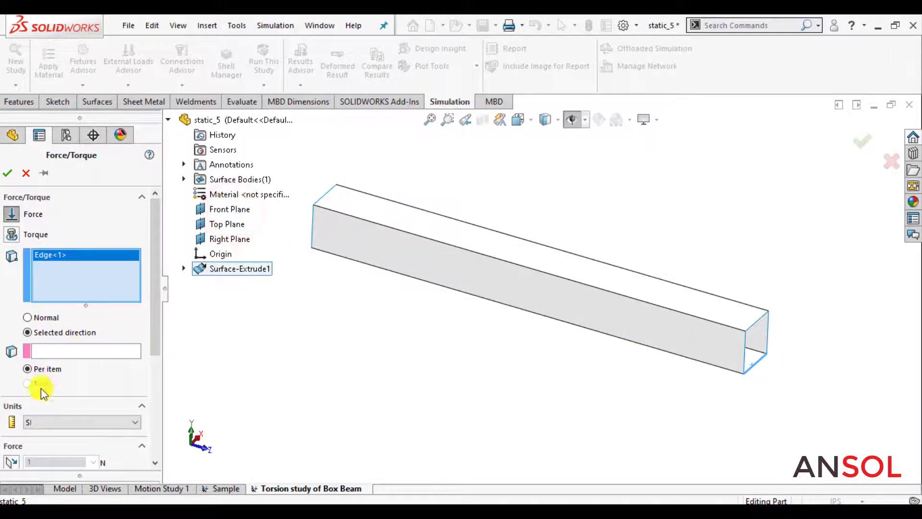
left_click(58, 350)
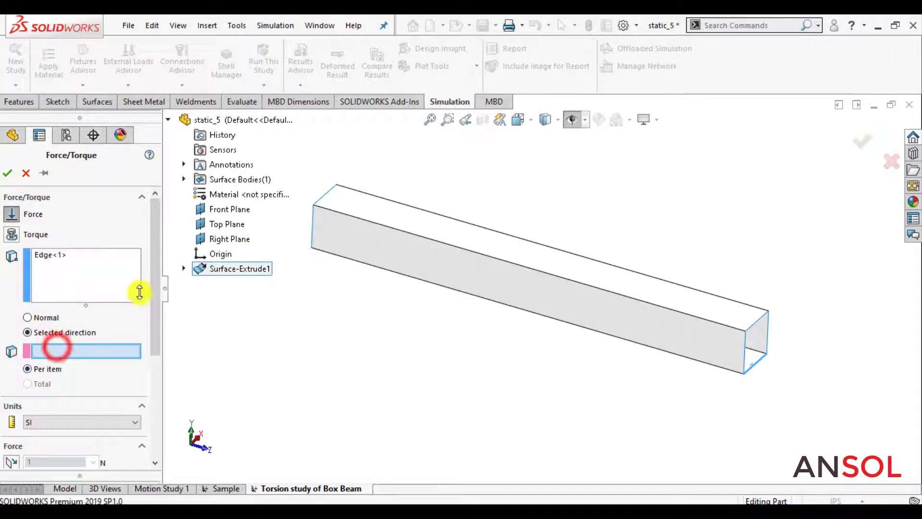
left_click(230, 213)
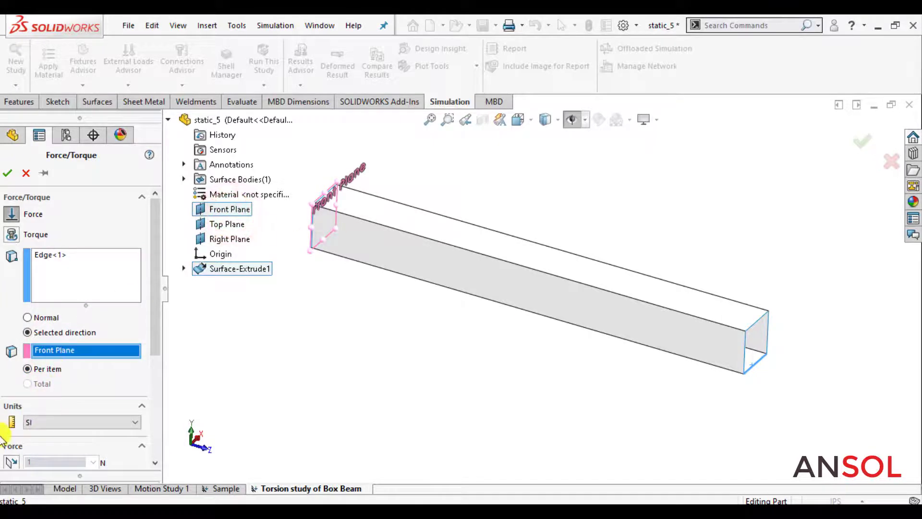
Make it 1 lbf along Plane Dir 1, reversed, in English (IPS) units.
left_click(79, 423)
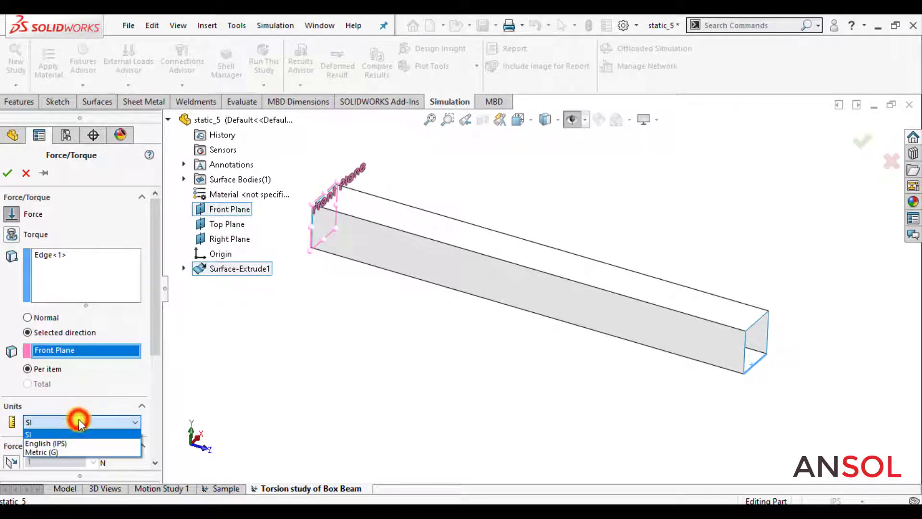
left_click(63, 441)
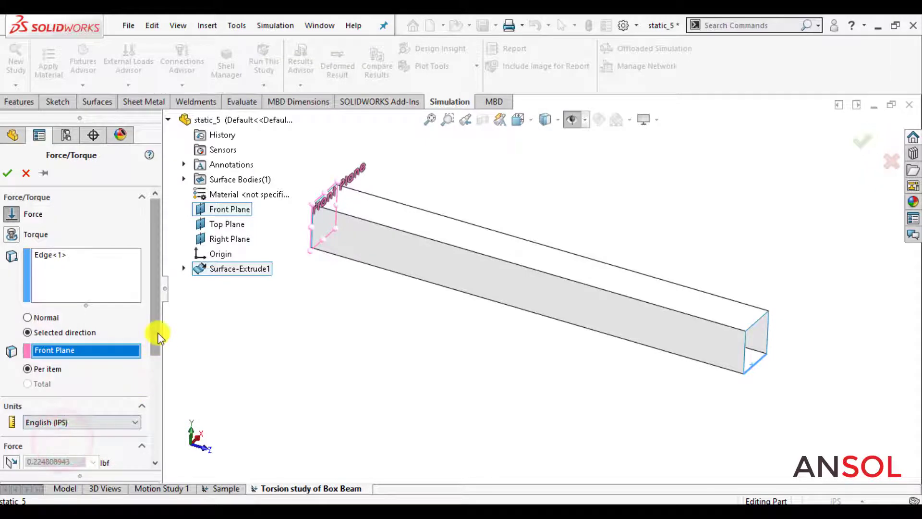
left_click_drag(155, 333, 160, 396)
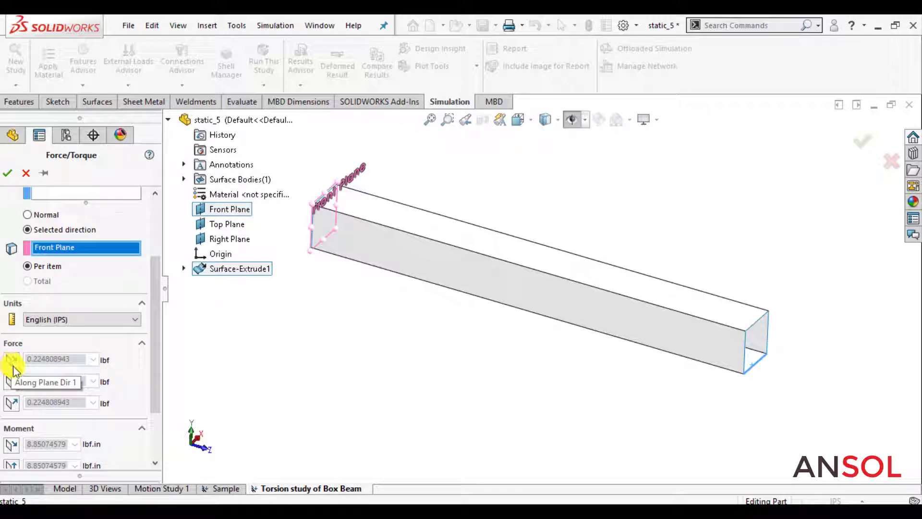
left_click(12, 361)
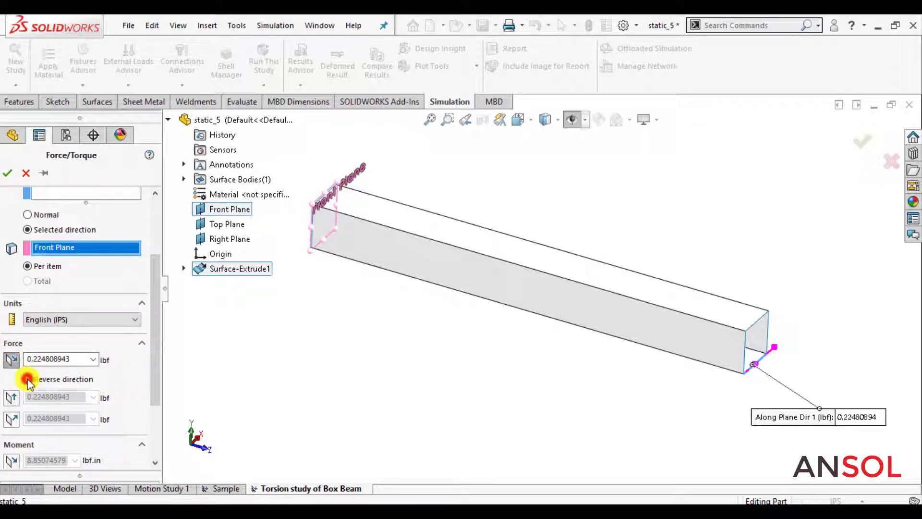
left_click(27, 379)
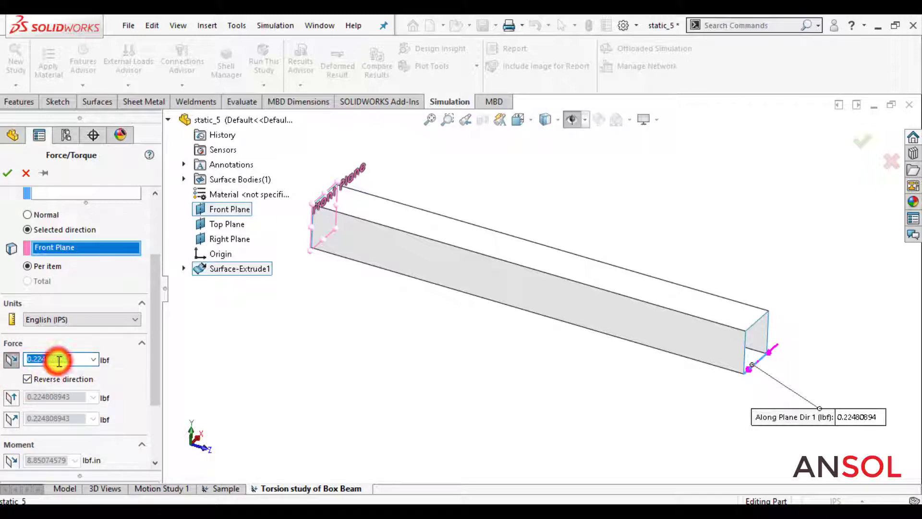
double_click(59, 361)
type("1")
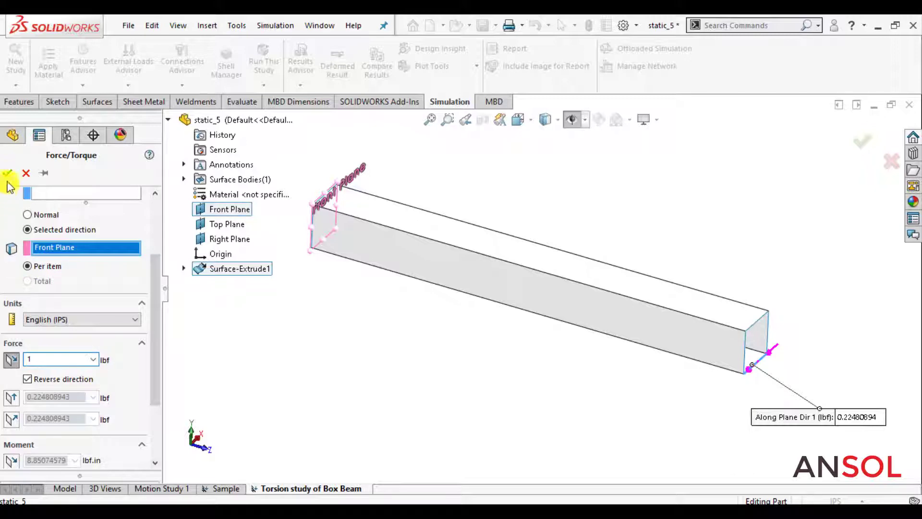
left_click(9, 174)
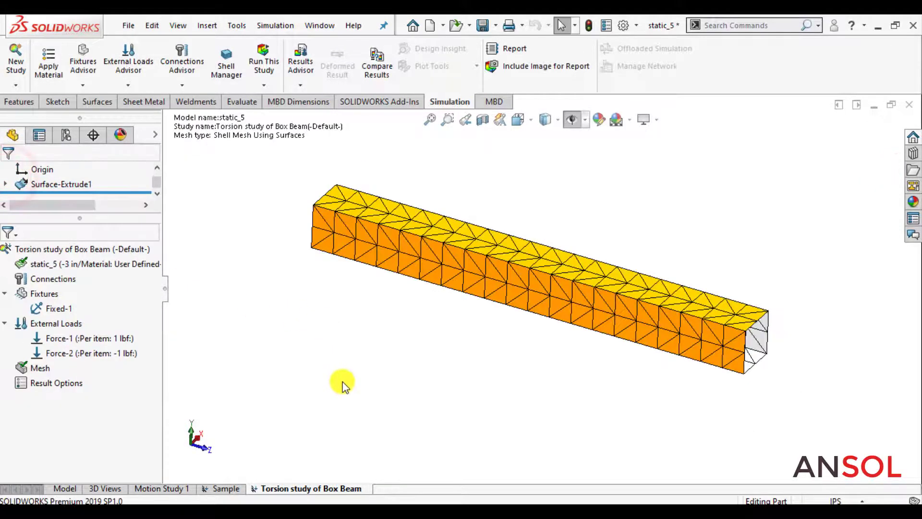
Toggle the reference planes on and off, then zoom in on the beam's loaded free end.
left_click(343, 382)
right_click(35, 330)
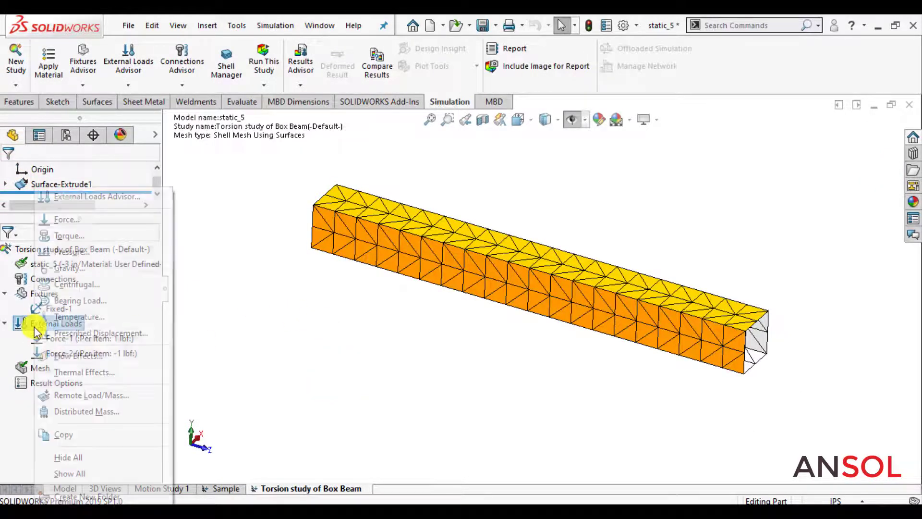
left_click(281, 354)
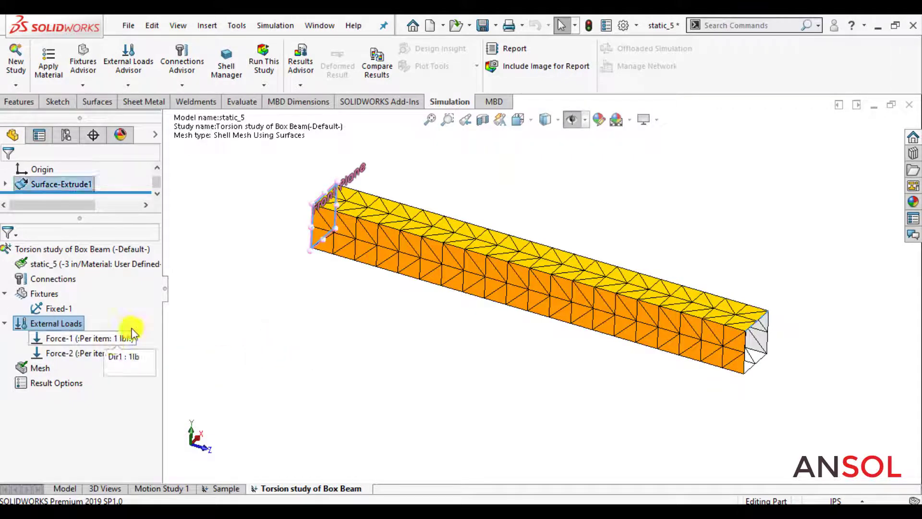
left_click(585, 126)
left_click(535, 168)
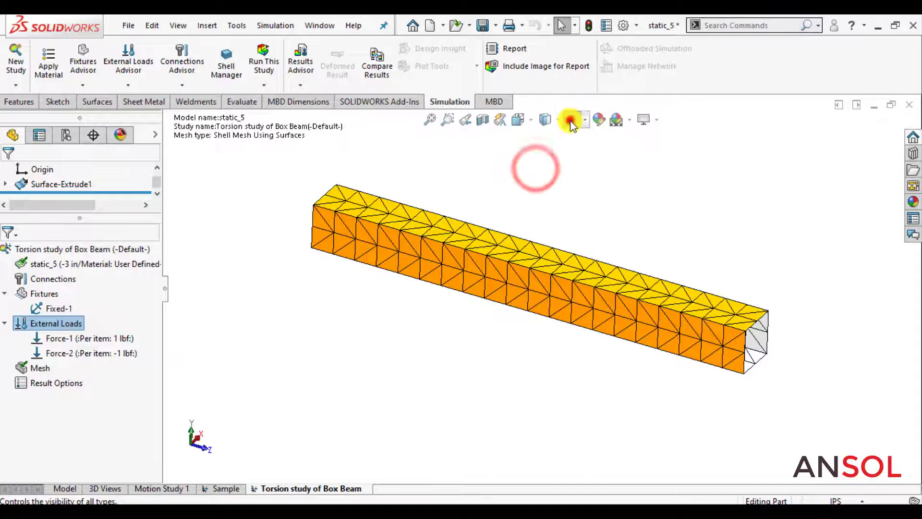
left_click(584, 123)
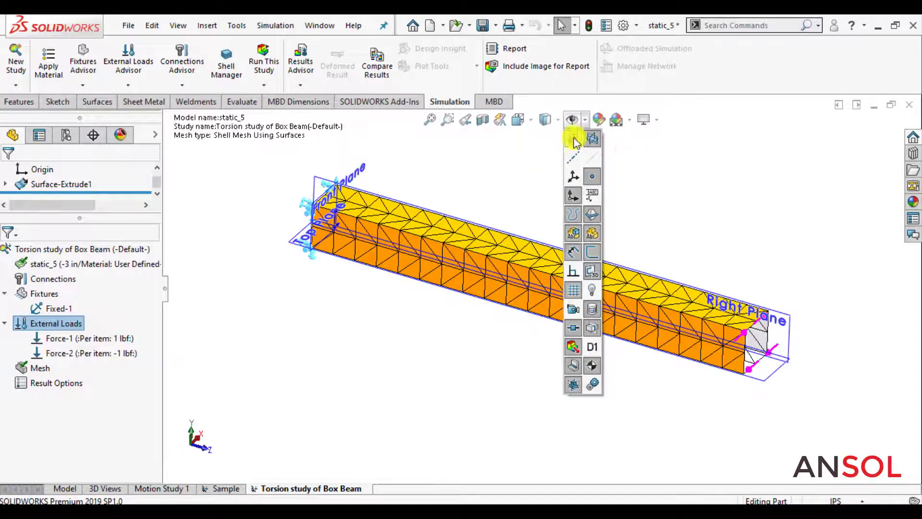
left_click(574, 138)
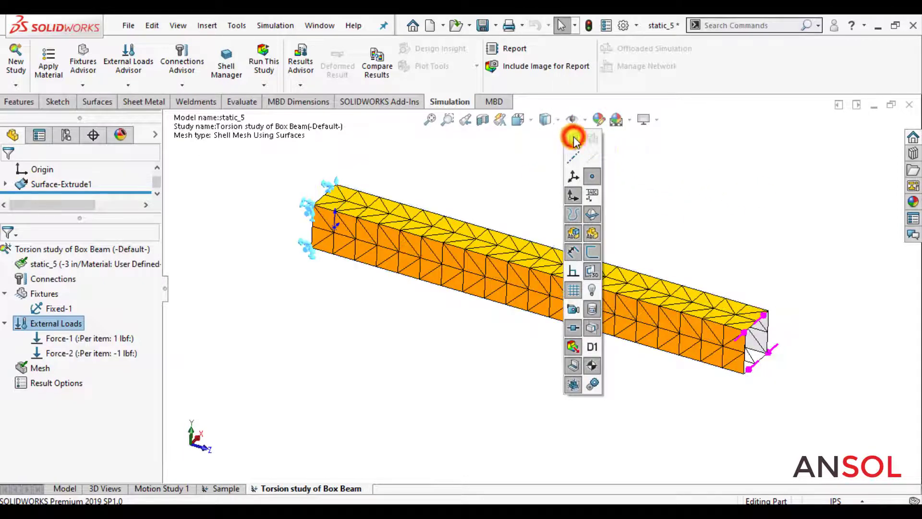
left_click(678, 208)
scroll(731, 239, "down", 1)
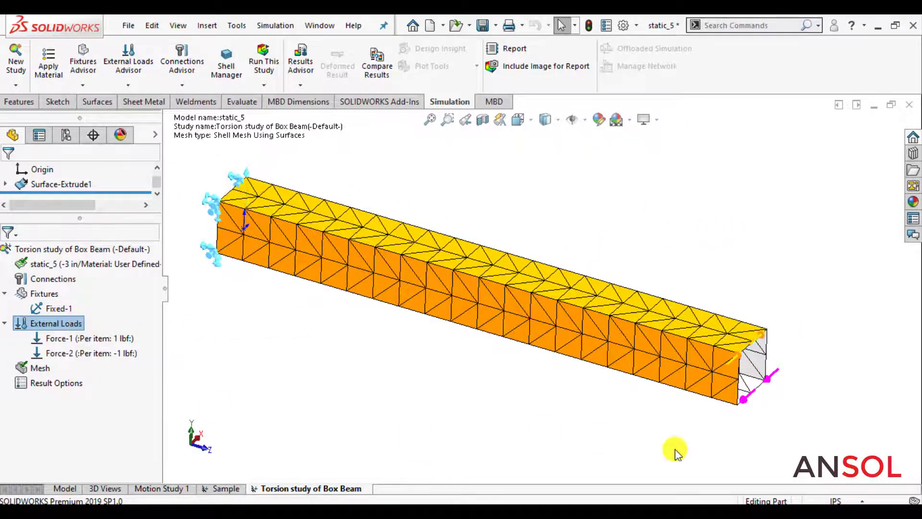
scroll(782, 391, "down", 1)
scroll(751, 344, "down", 2)
scroll(731, 325, "down", 1)
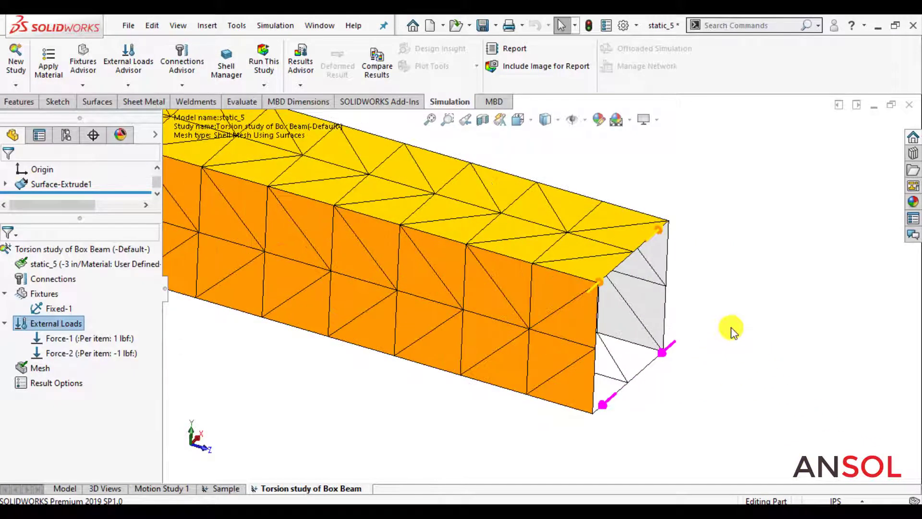
Start a third force on the free end's vertical edge, directed by the Front Plane.
right_click(48, 324)
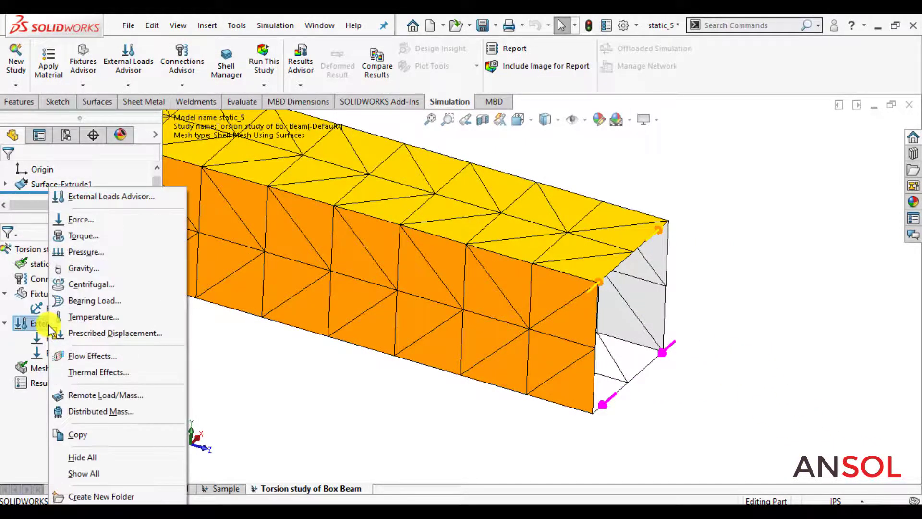
left_click(86, 220)
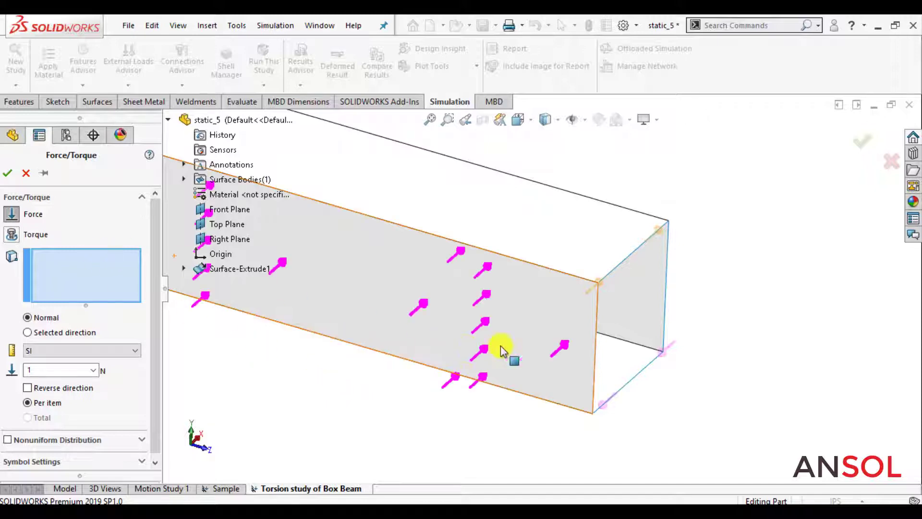
left_click(597, 329)
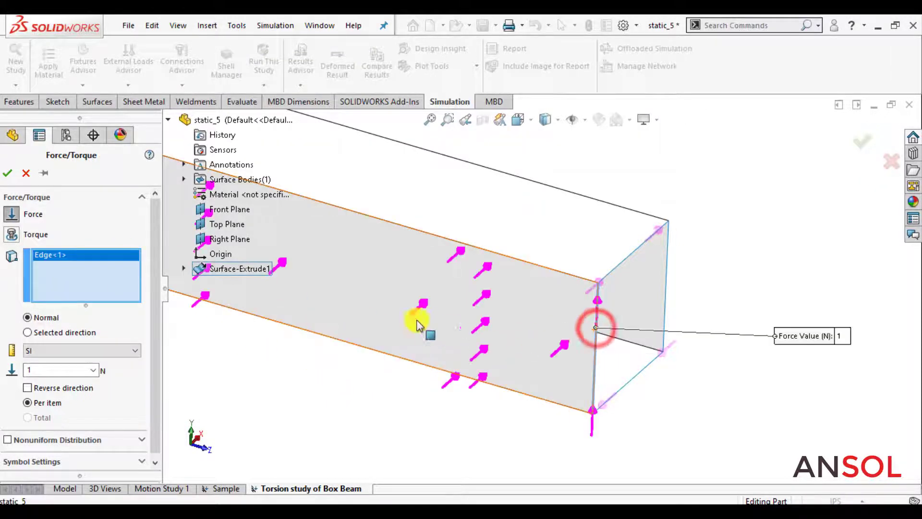
left_click(29, 333)
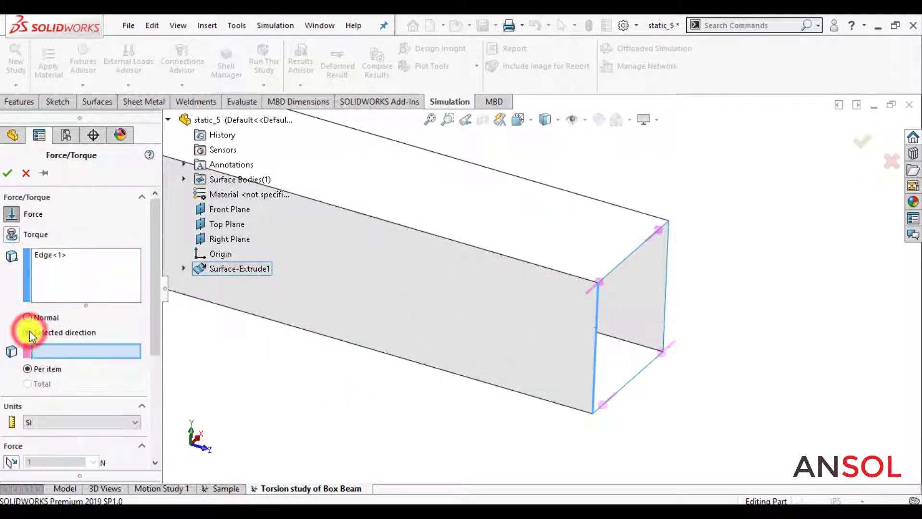
left_click(221, 211)
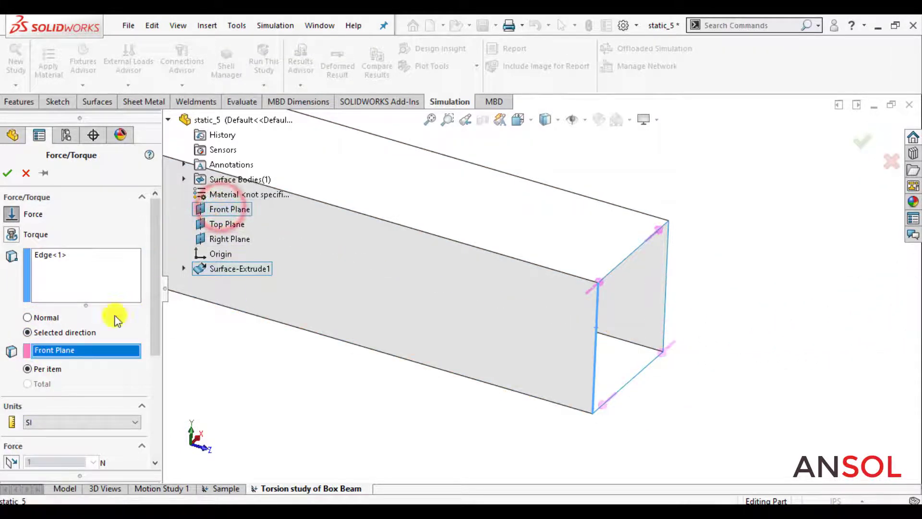
Set it to 1 lbf along Plane Dir 2 in English (IPS) units with green symbols.
left_click_drag(154, 327, 161, 379)
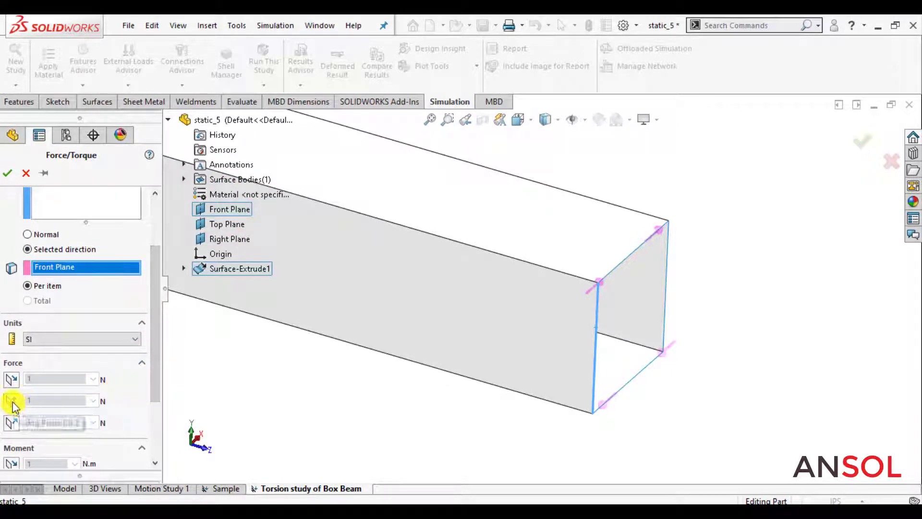
left_click(79, 339)
left_click(60, 359)
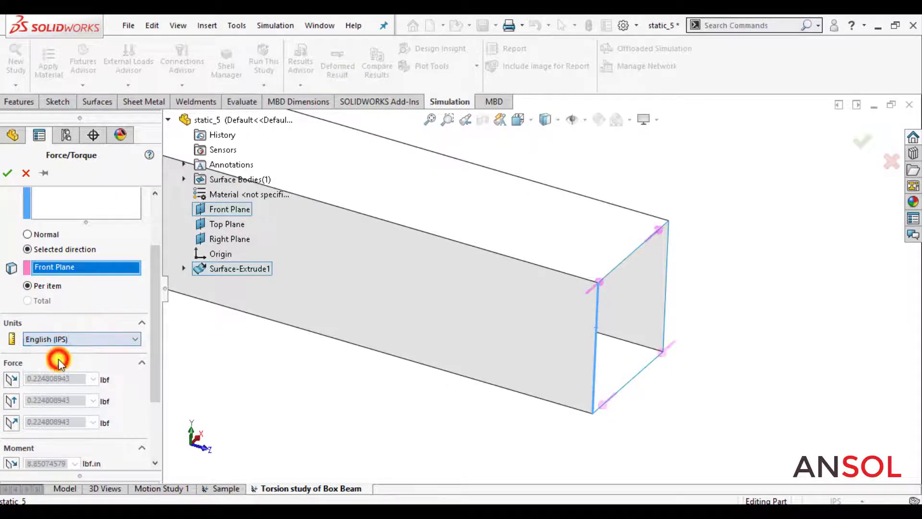
left_click(11, 401)
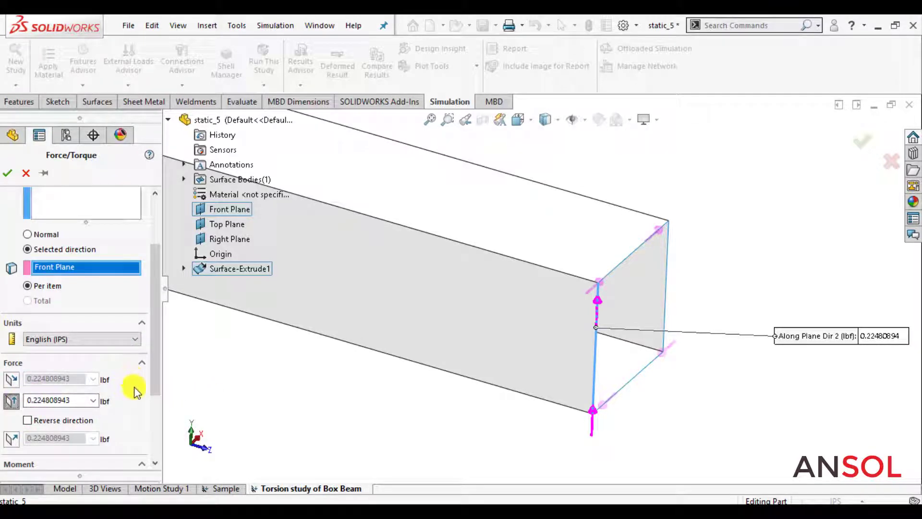
left_click_drag(155, 375, 157, 437)
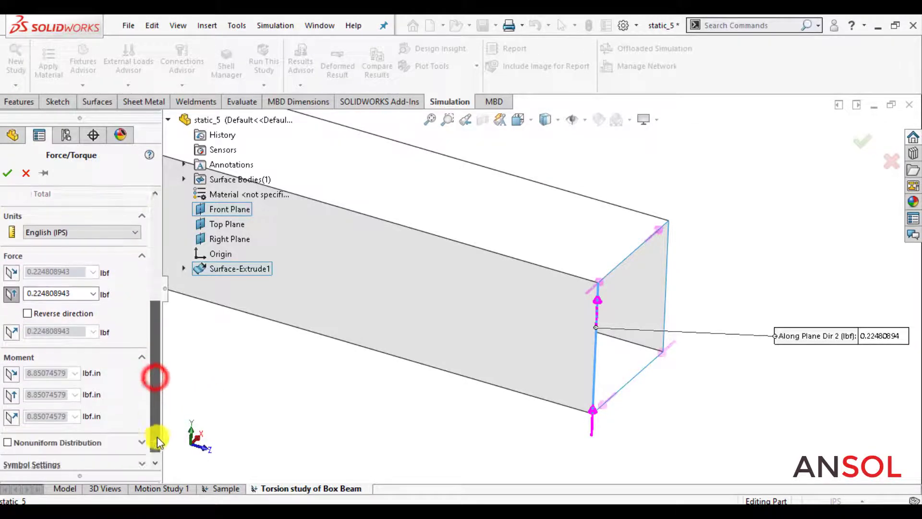
left_click(26, 459)
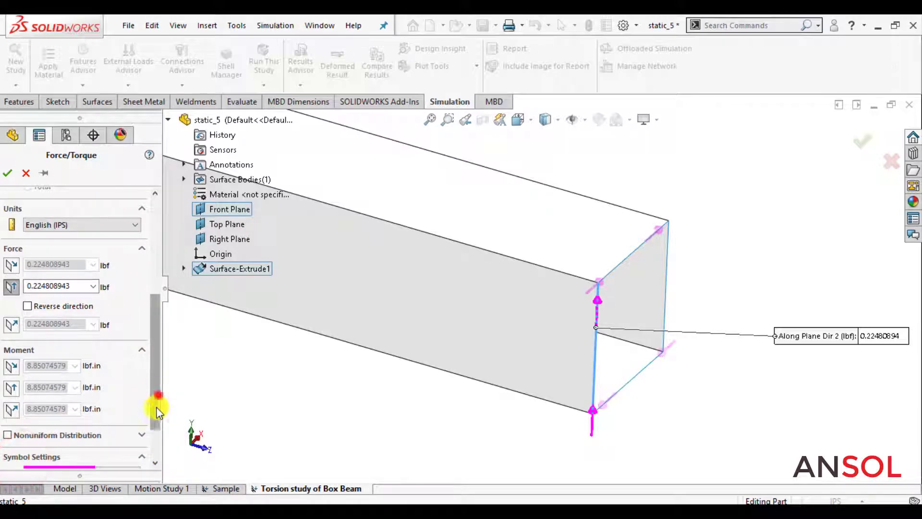
scroll(157, 409, "down", 2)
left_click(118, 417)
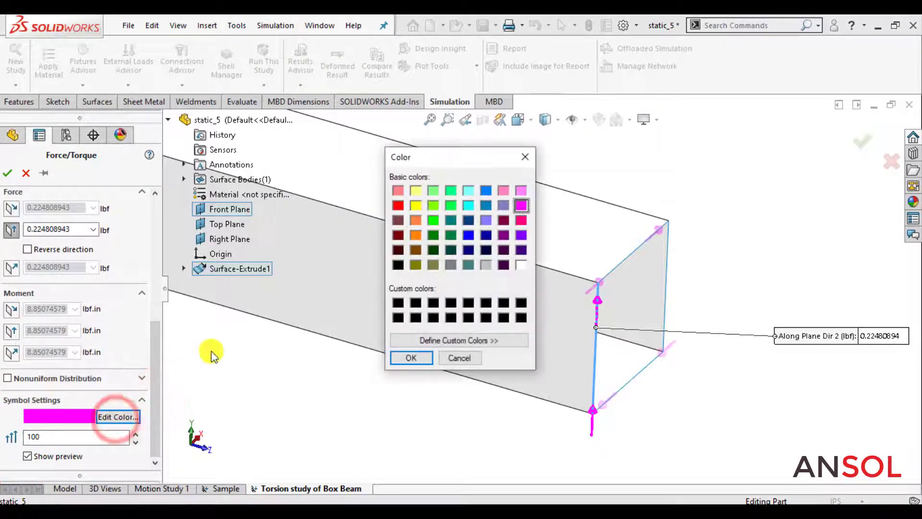
left_click(410, 358)
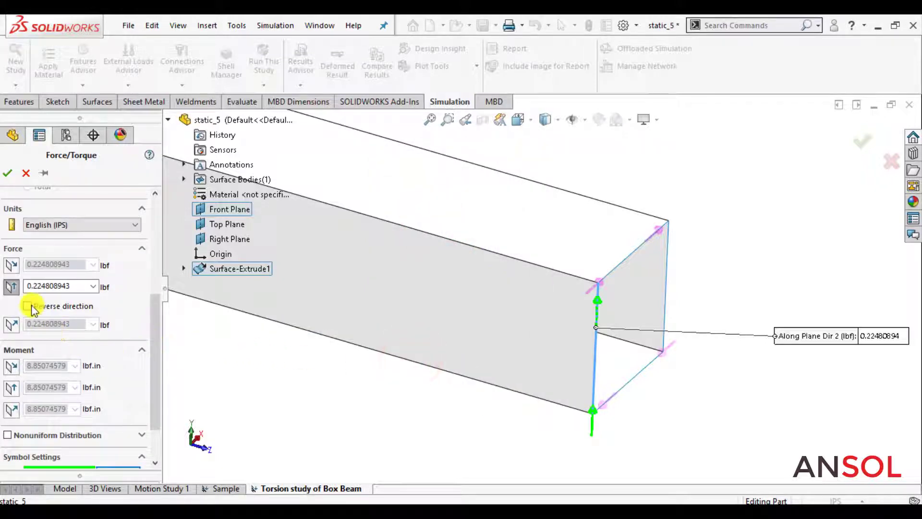
double_click(41, 288)
type("1")
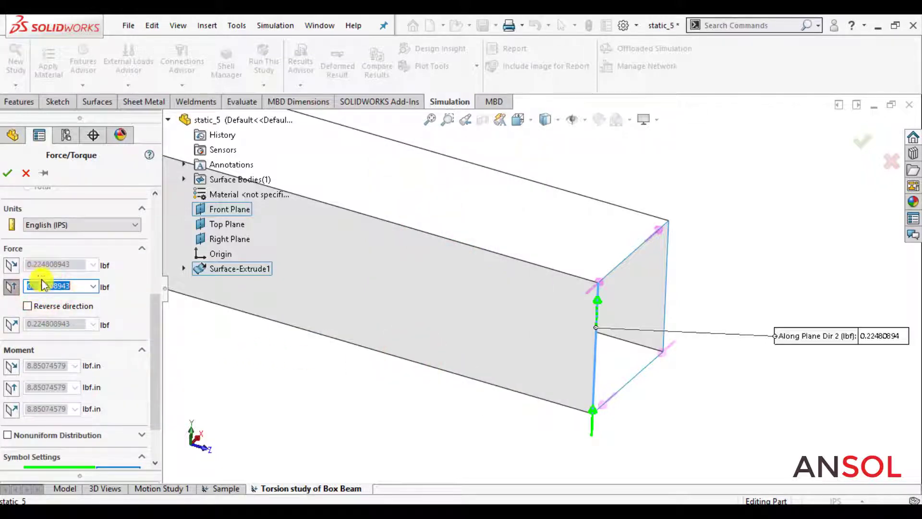
left_click(5, 173)
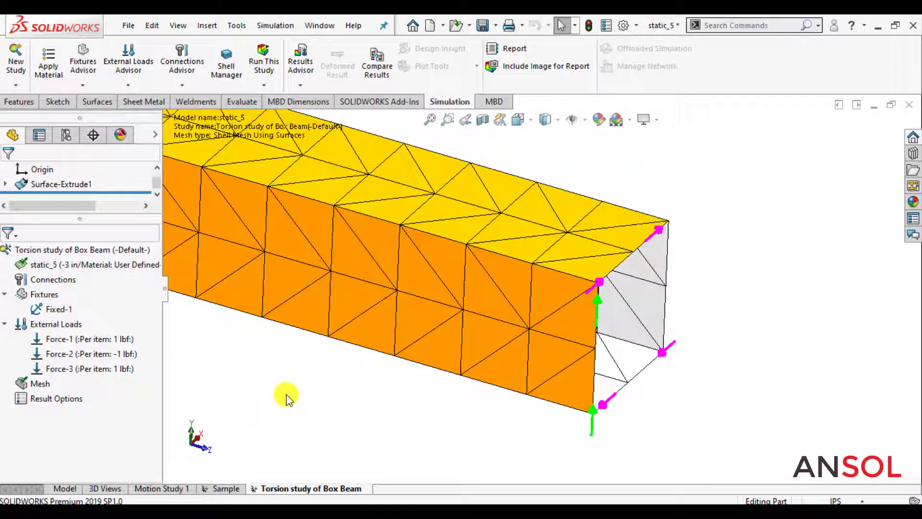
Start a fourth force on the far vertical end edge, directed by the Front Plane.
right_click(70, 324)
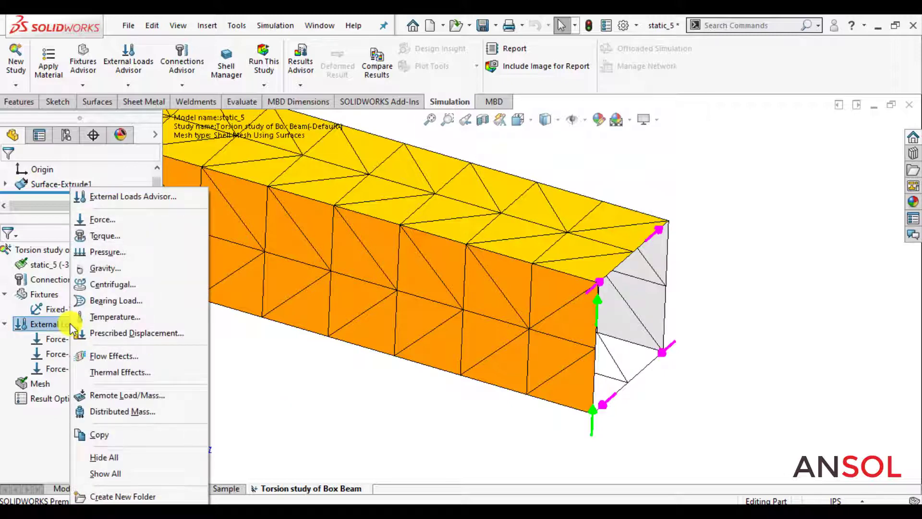
left_click(97, 220)
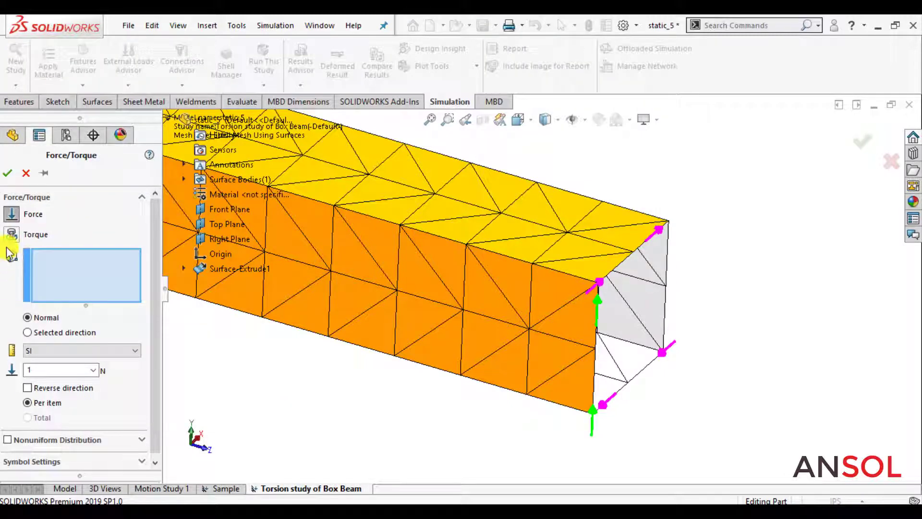
left_click(25, 333)
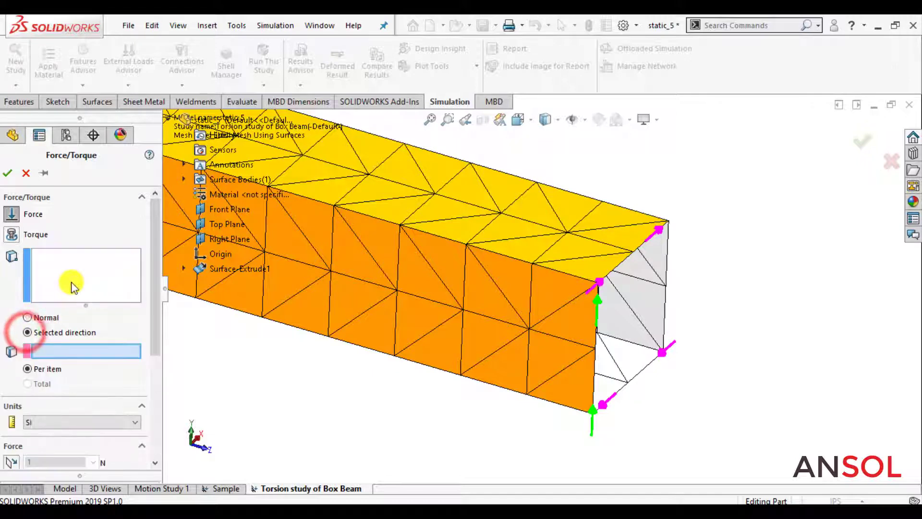
left_click(74, 278)
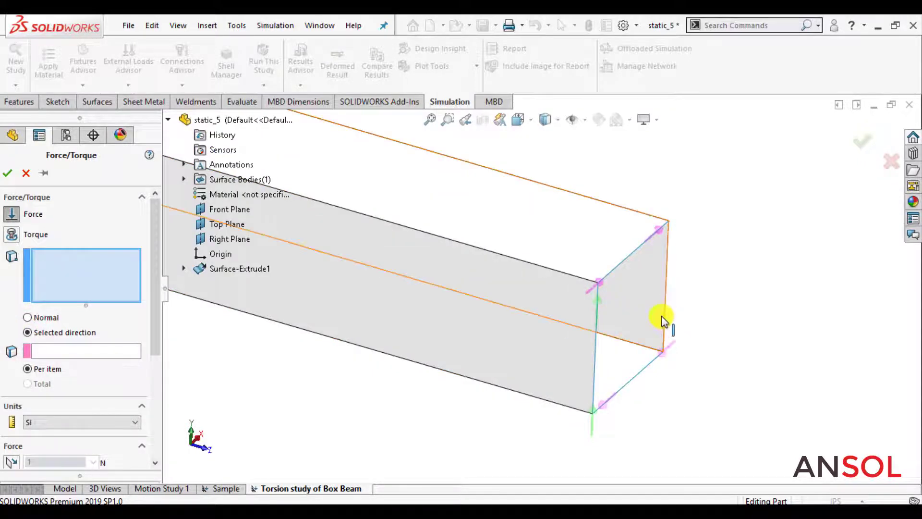
left_click(667, 315)
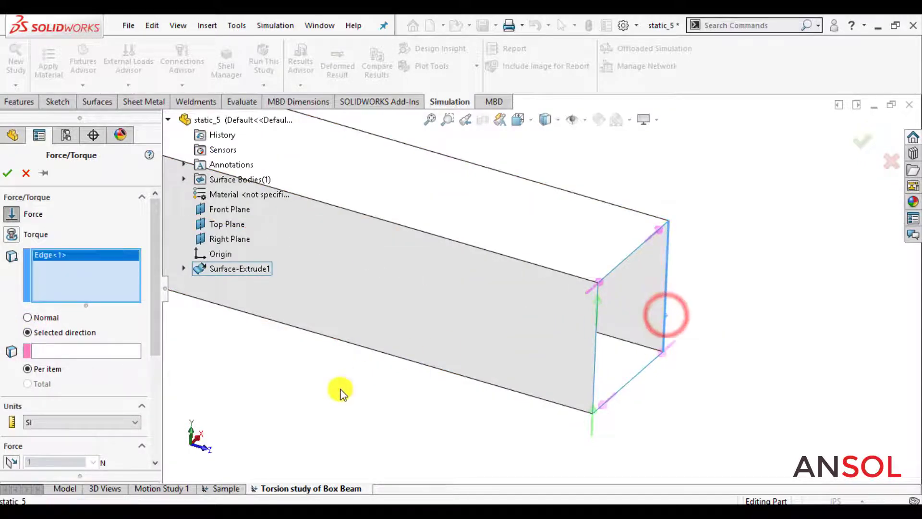
left_click(84, 353)
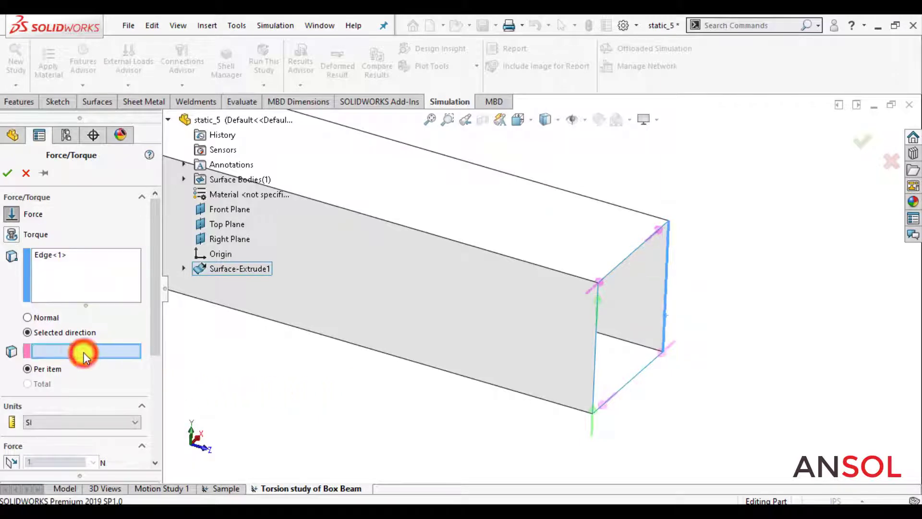
left_click(226, 213)
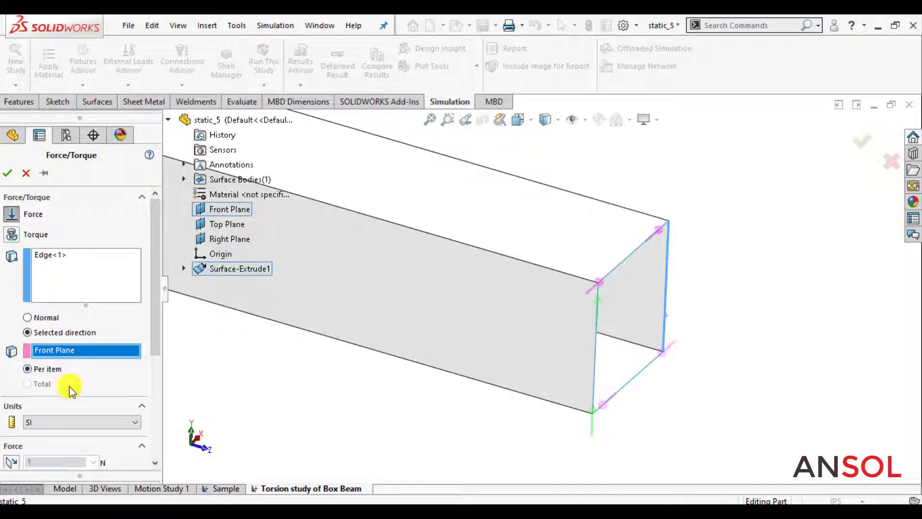
Set it to 1 lbf reversed along Plane Dir 2 in English (IPS) units.
left_click(73, 422)
left_click(47, 439)
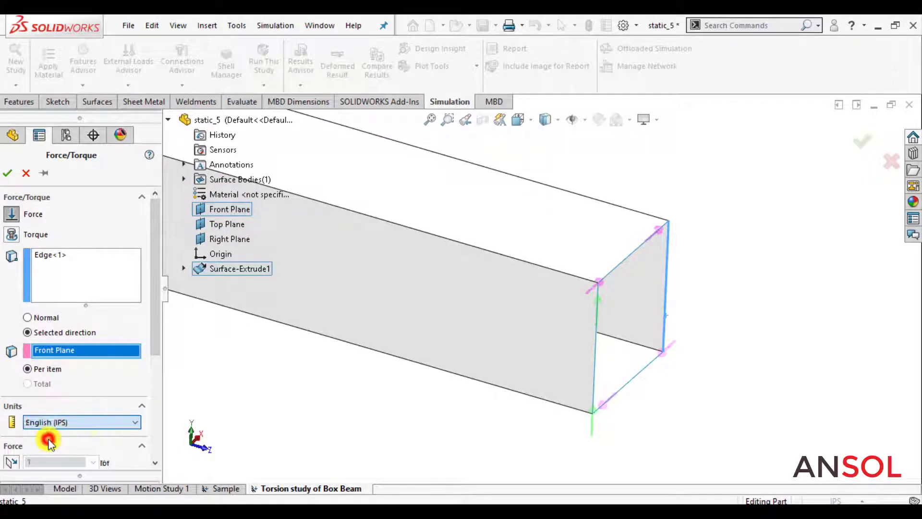
left_click_drag(157, 348, 159, 411)
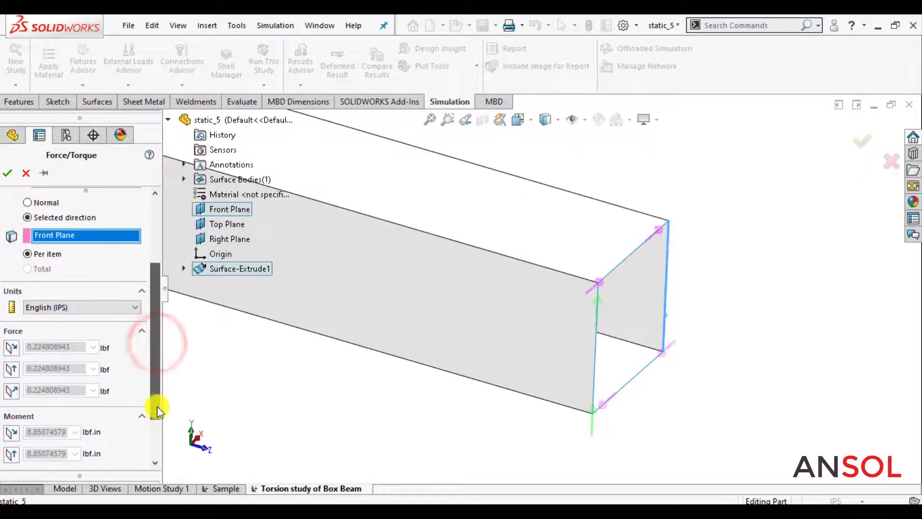
left_click(12, 370)
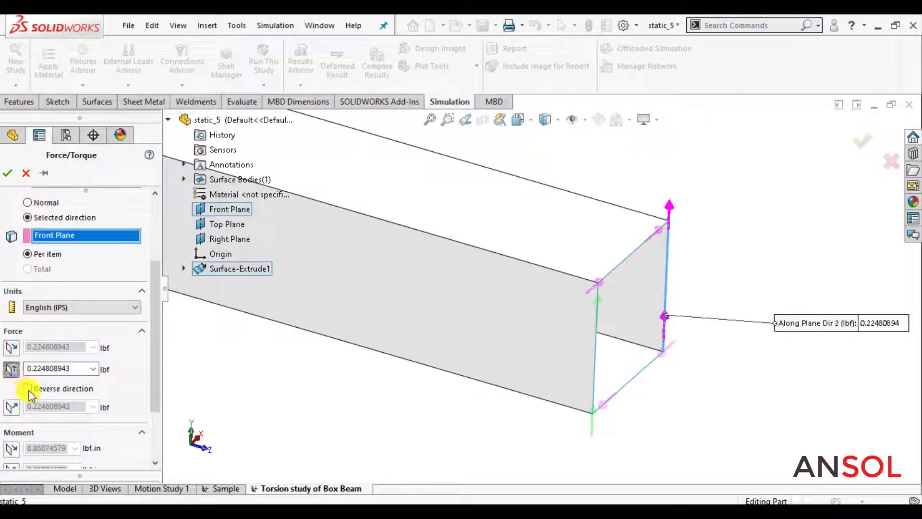
left_click(28, 389)
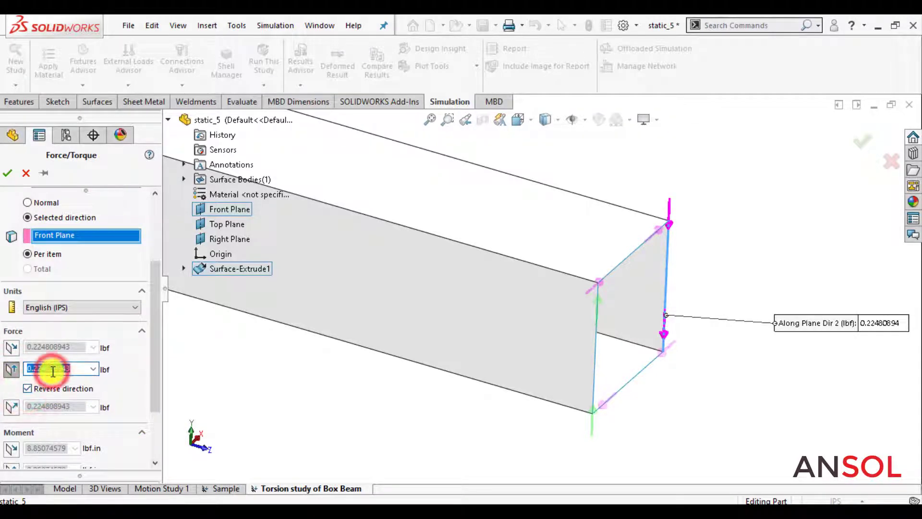
type("1")
Colour the force symbols green and finish the fourth load.
left_click_drag(154, 357, 154, 403)
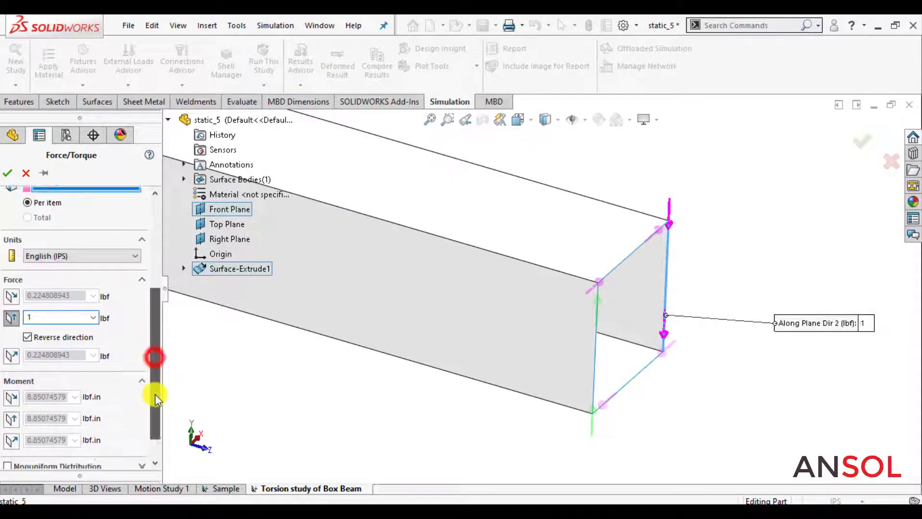
left_click(56, 456)
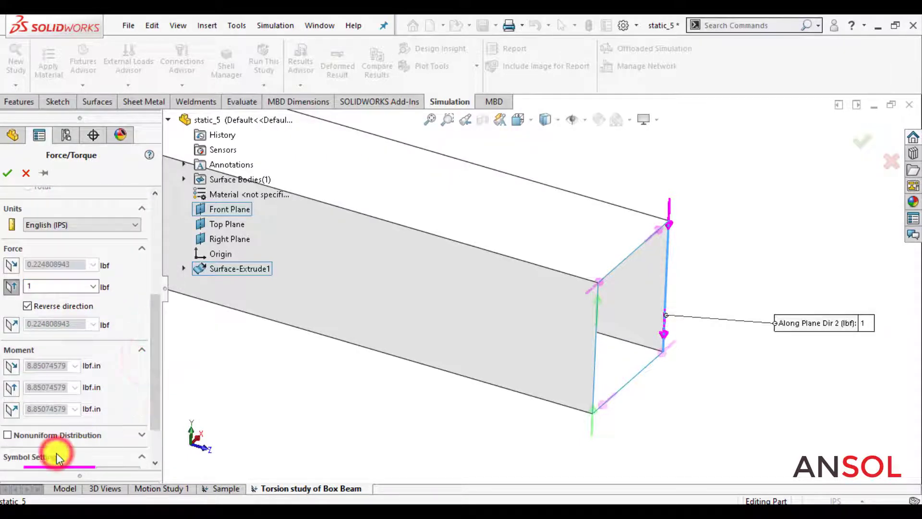
left_click_drag(154, 336, 157, 403)
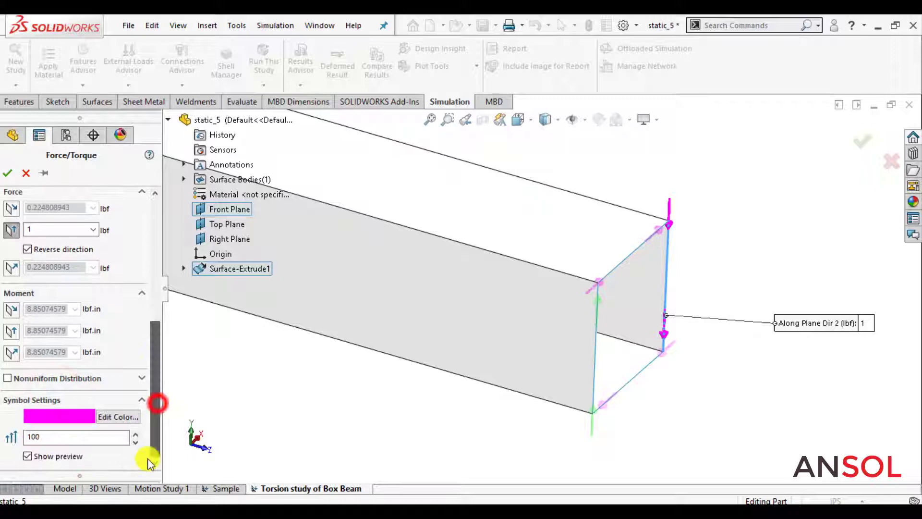
left_click(116, 416)
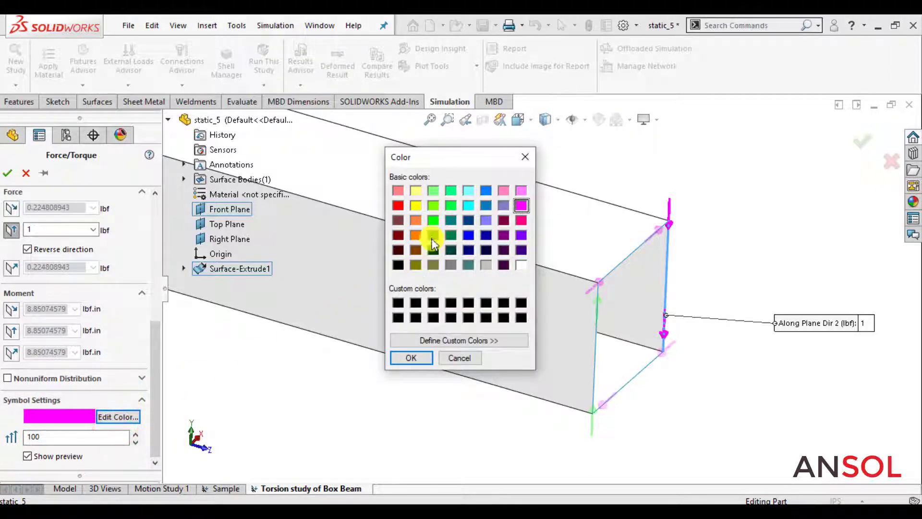
left_click(434, 235)
left_click(408, 359)
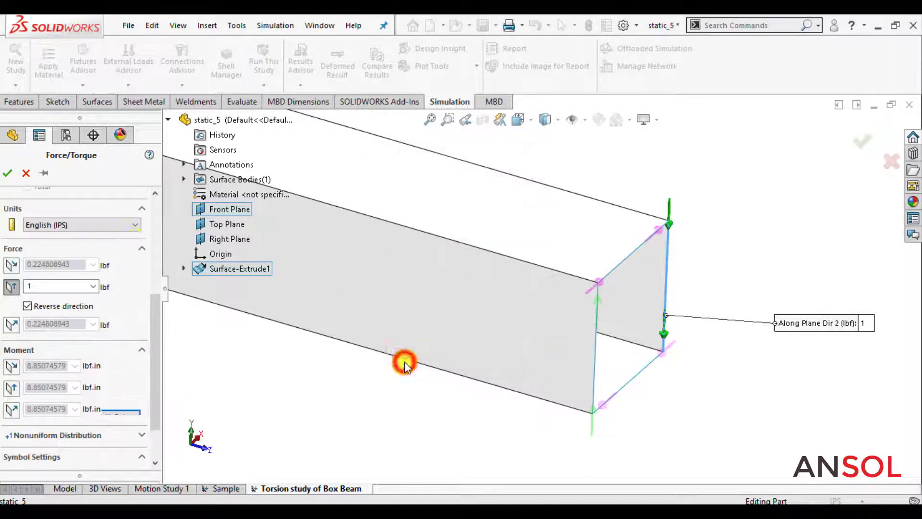
left_click(9, 172)
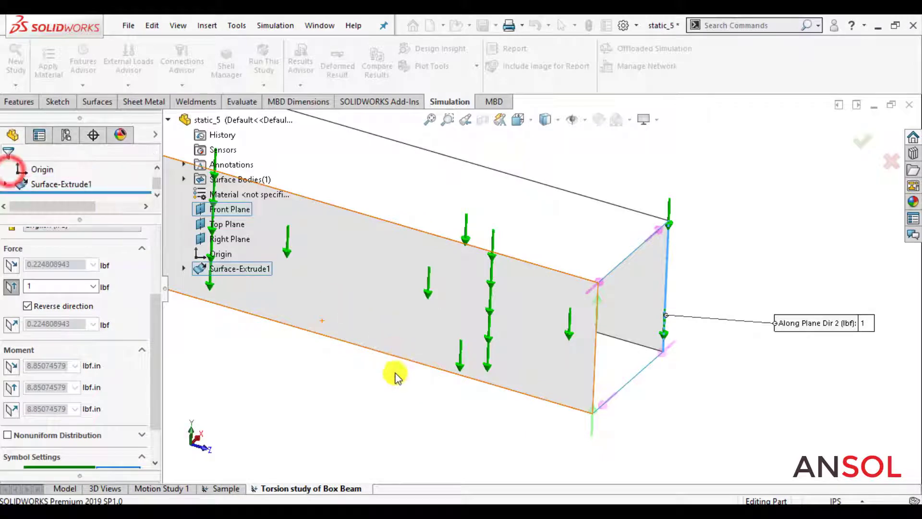
Zoom to fit the meshed box beam and run the torsion study analysis.
scroll(759, 390, "up", 2)
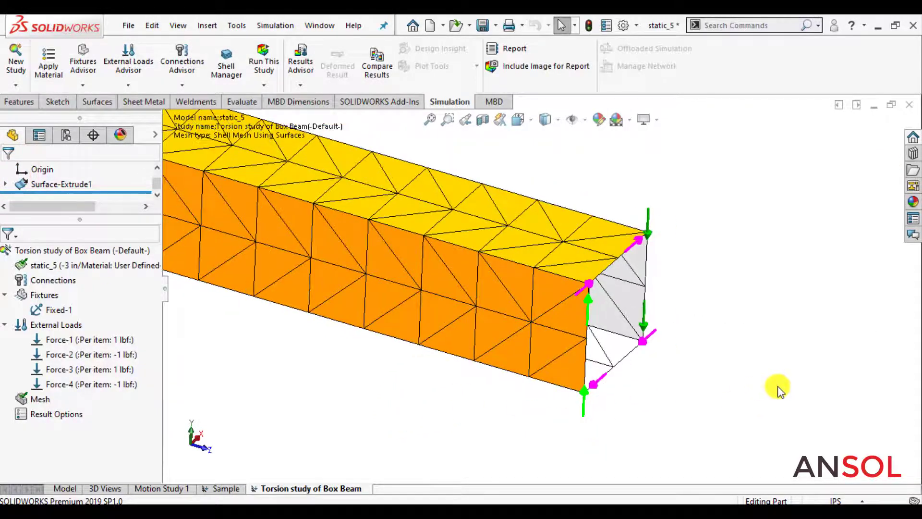
scroll(774, 386, "up", 2)
scroll(793, 387, "up", 2)
scroll(794, 387, "up", 2)
scroll(495, 204, "down", 2)
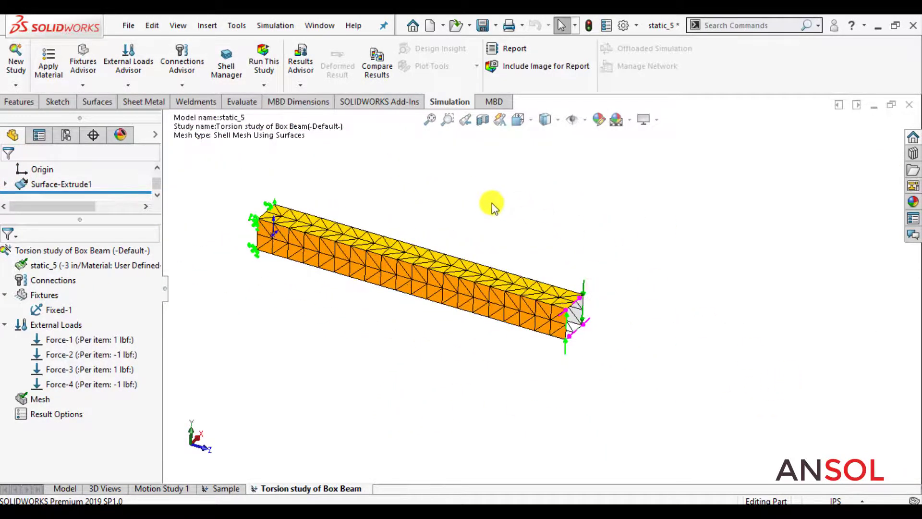
scroll(476, 207, "down", 2)
scroll(237, 200, "down", 2)
scroll(226, 393, "down", 1)
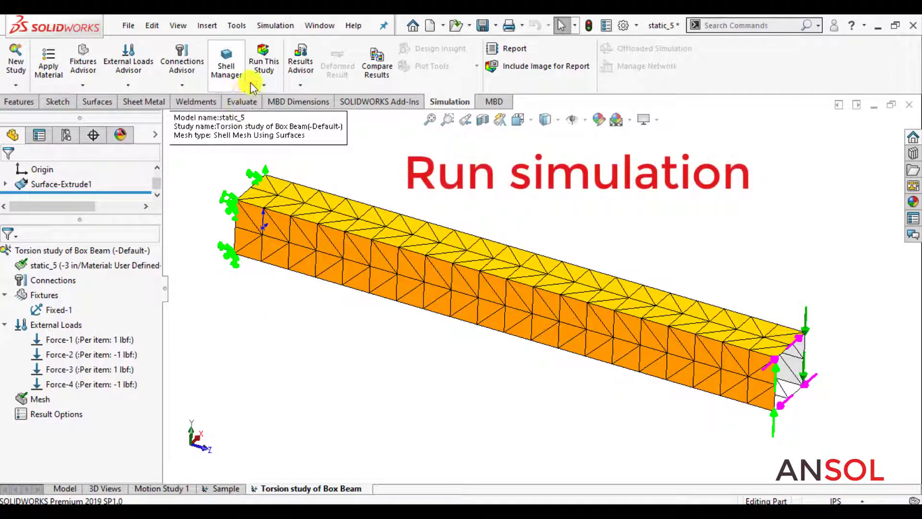
left_click(263, 61)
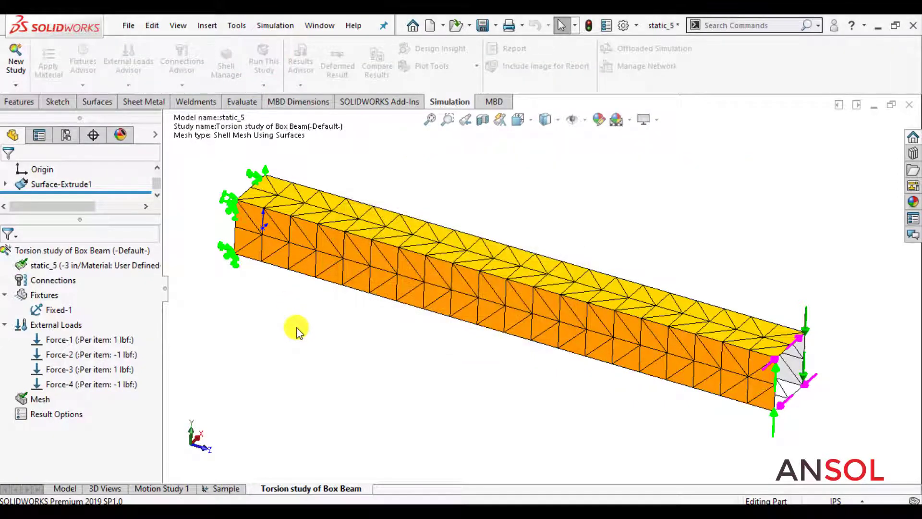
Zoom out on the SX normal stress plot and reopen the Stress1 plot definition.
key("z")
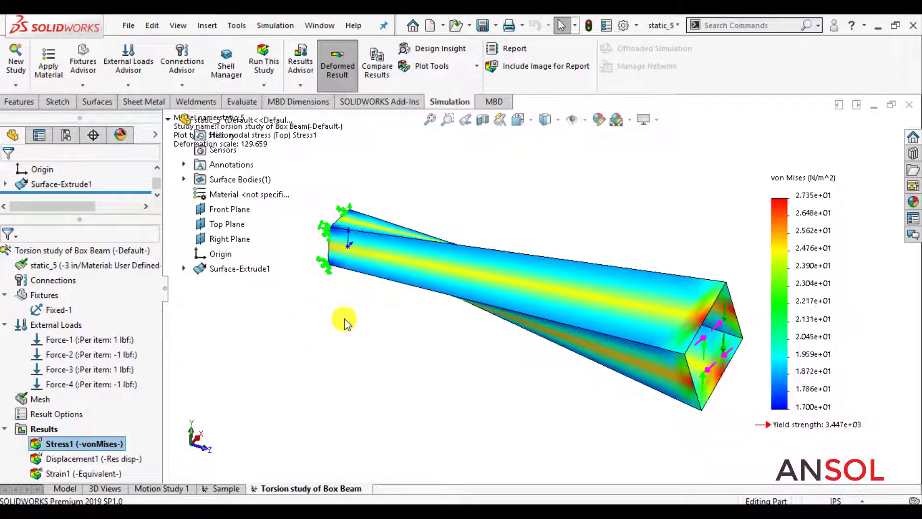
key("z")
scroll(603, 370, "down", 1)
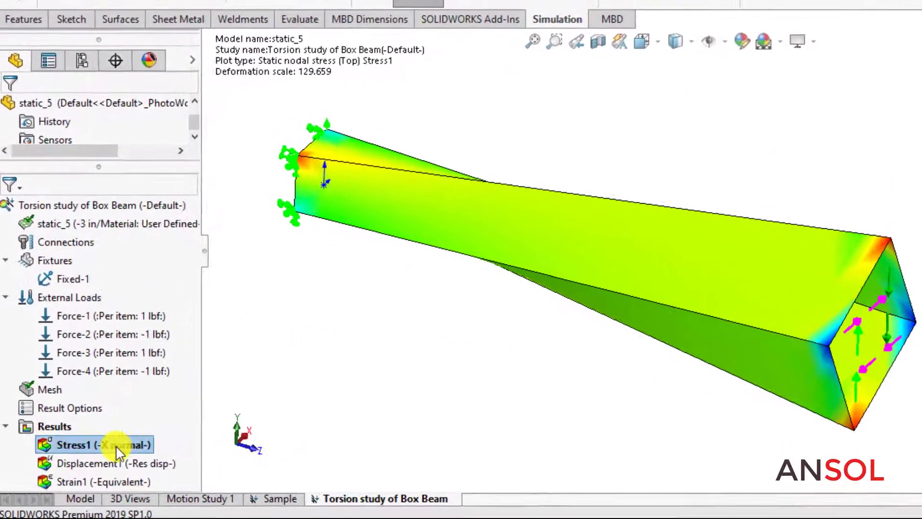
right_click(98, 445)
left_click(160, 98)
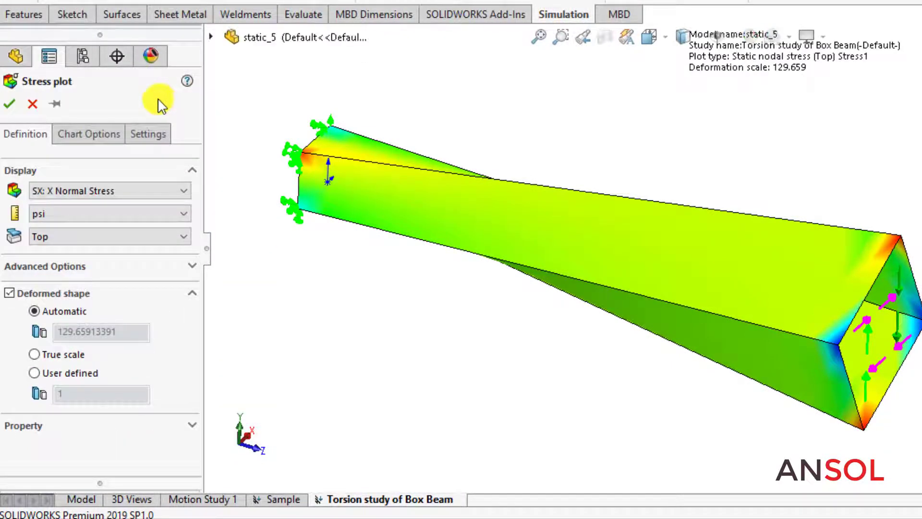
Choose TXZ: Shear in Z Dir. on YZ Plane and label the plot's minimum and maximum stress.
left_click(128, 191)
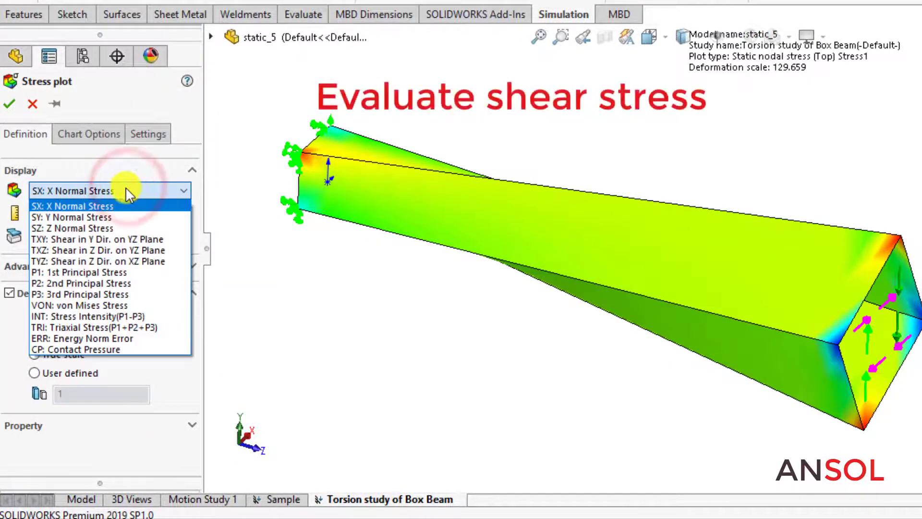
left_click(109, 250)
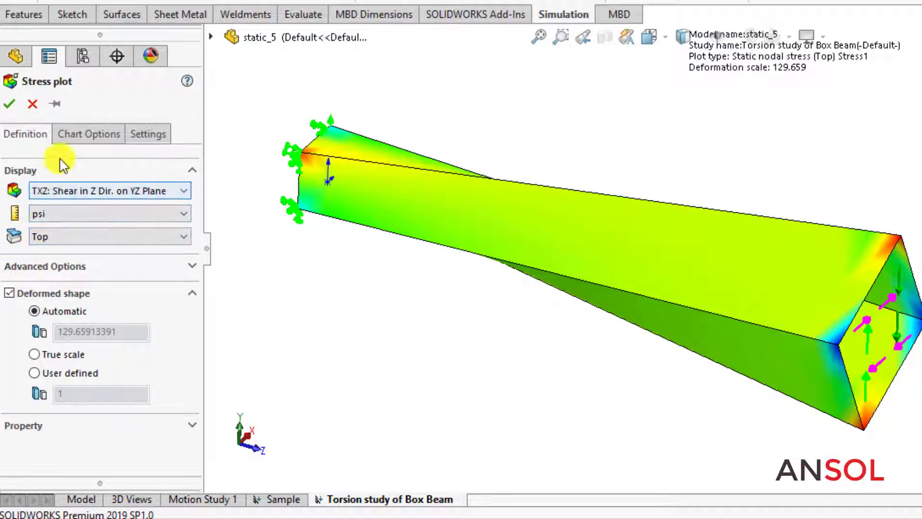
left_click(80, 133)
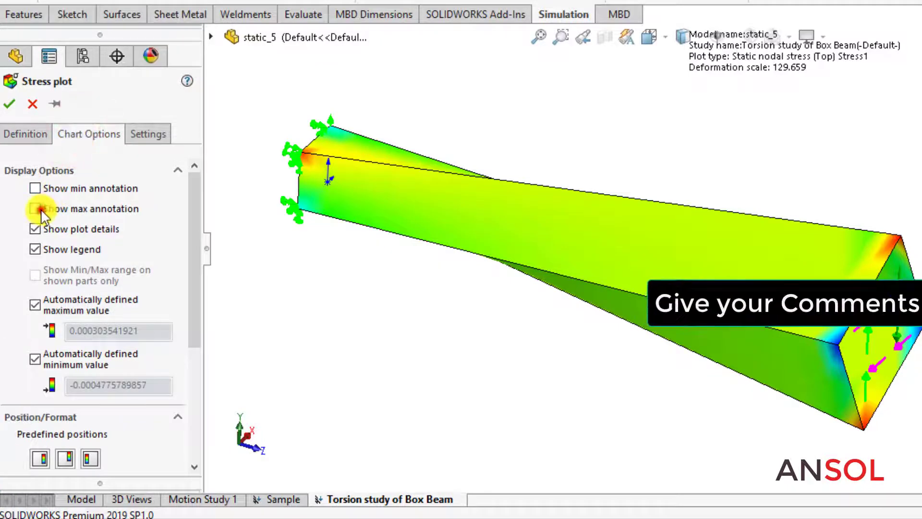
left_click(42, 209)
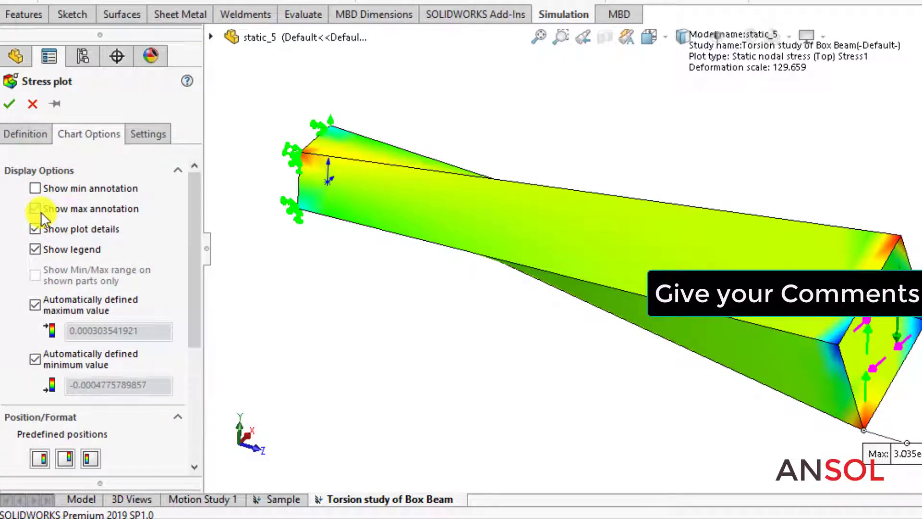
left_click(36, 187)
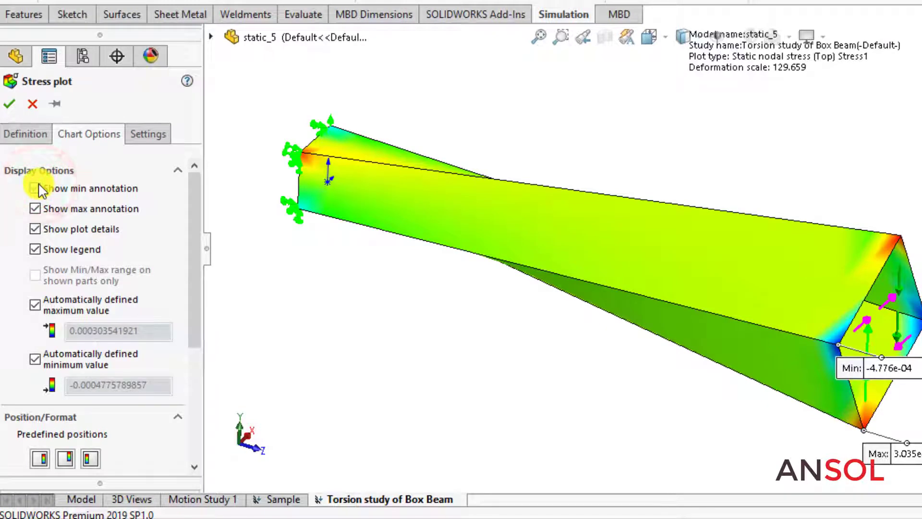
left_click(32, 137)
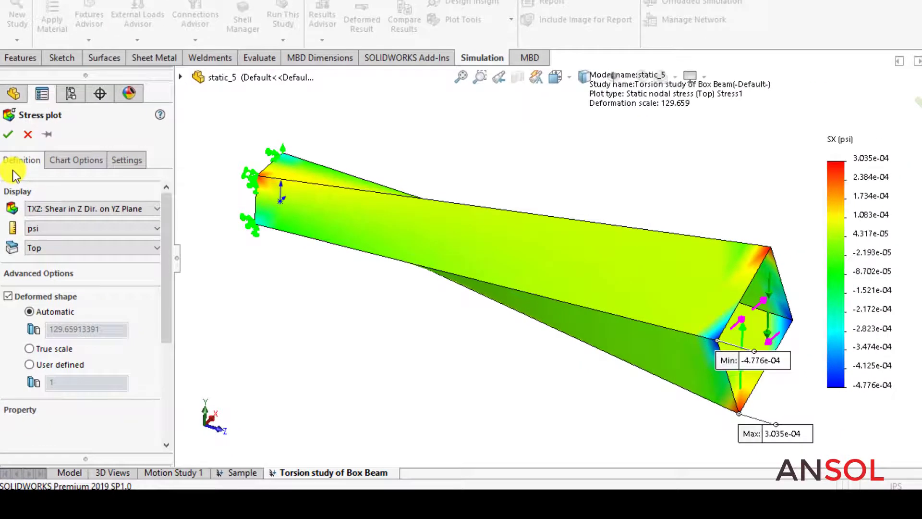
Try TXY and TYZ shear, then settle on TXZ shear on the YZ plane and confirm.
left_click(57, 211)
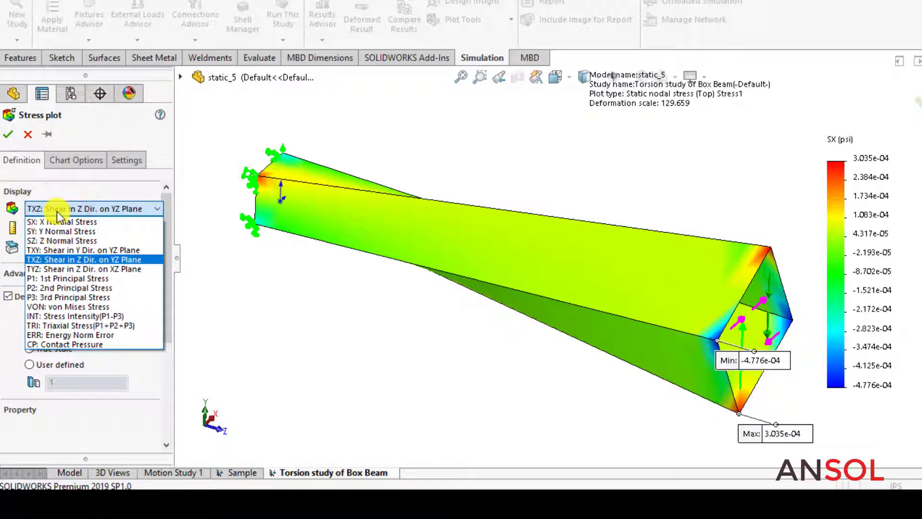
left_click(55, 250)
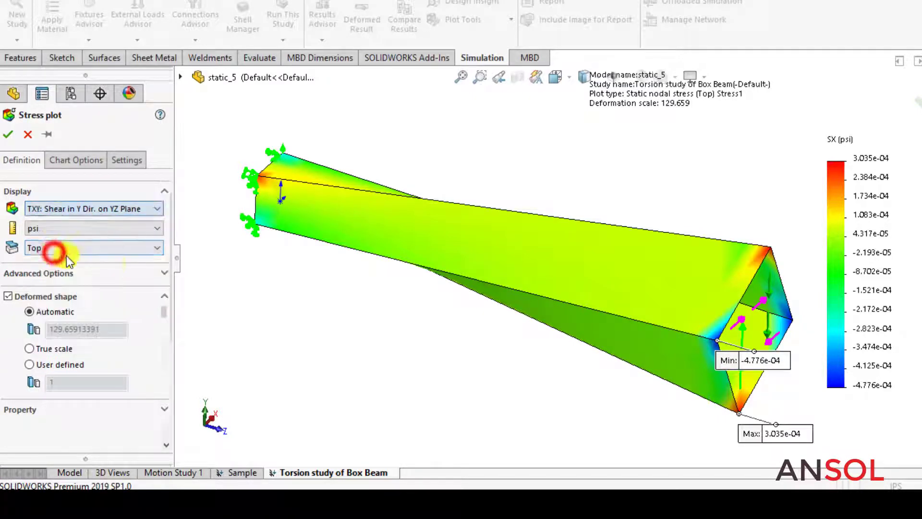
left_click(63, 209)
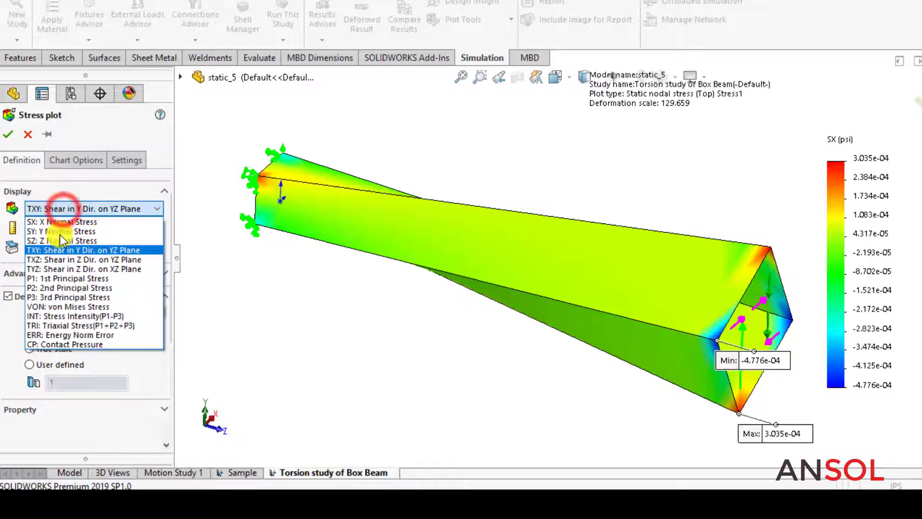
left_click(60, 269)
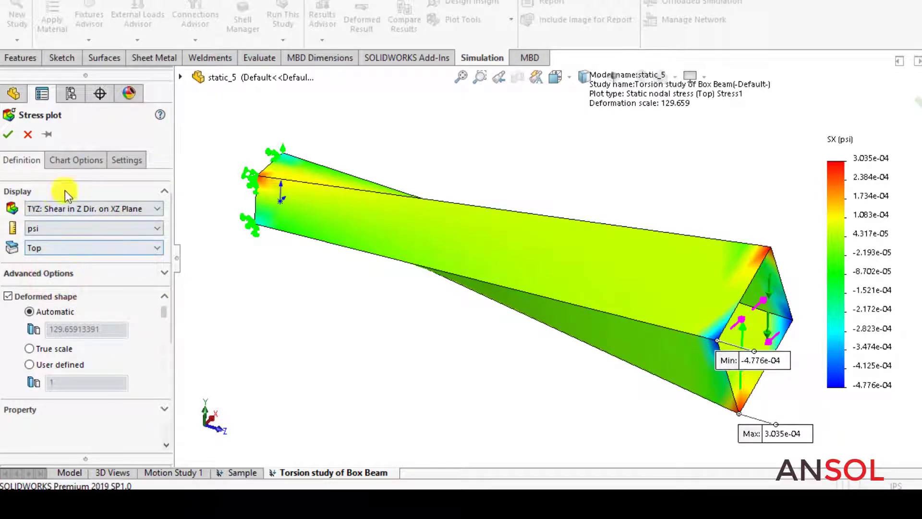
left_click(78, 161)
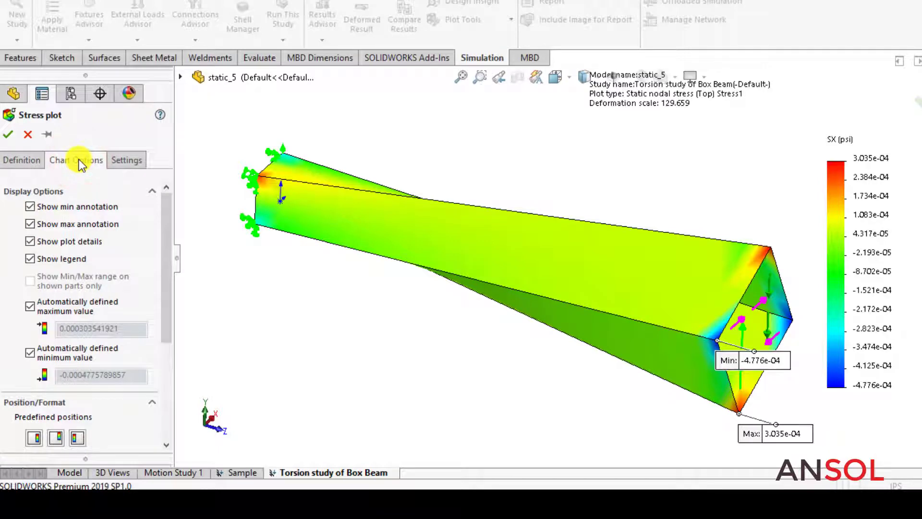
left_click(28, 159)
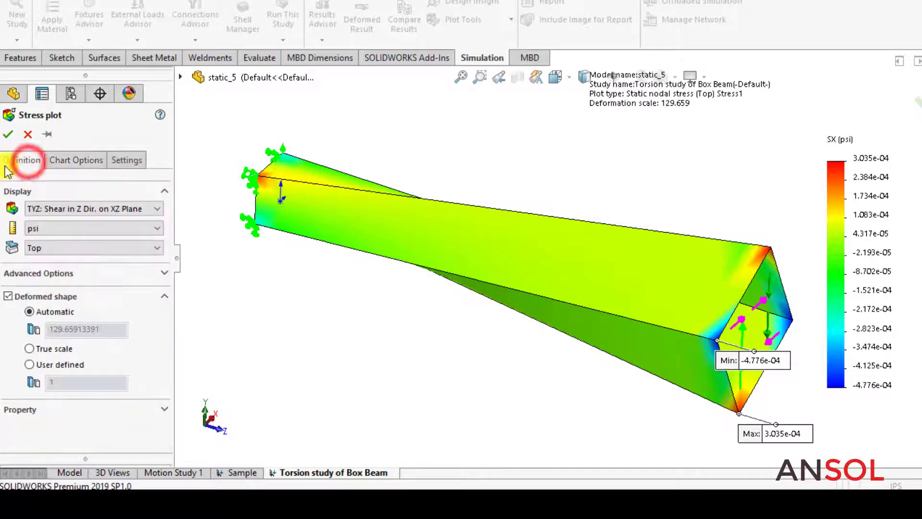
left_click(53, 210)
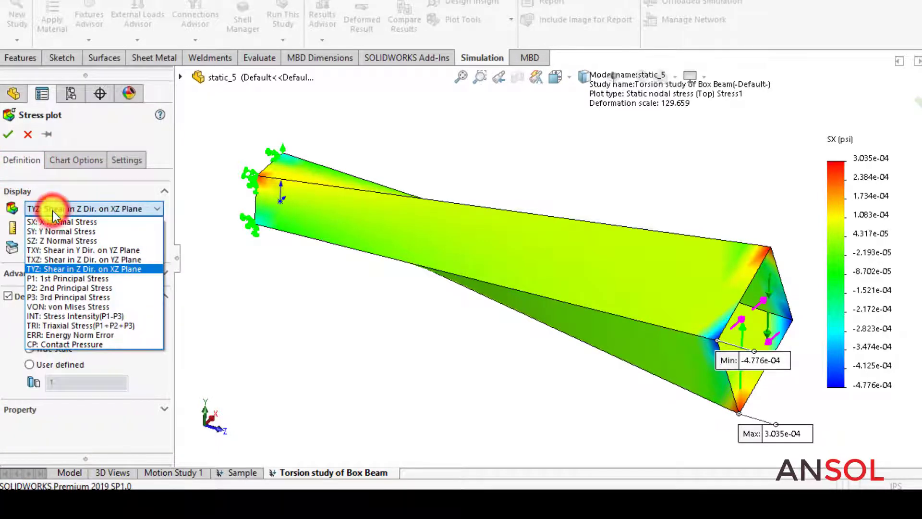
left_click(56, 259)
left_click(8, 134)
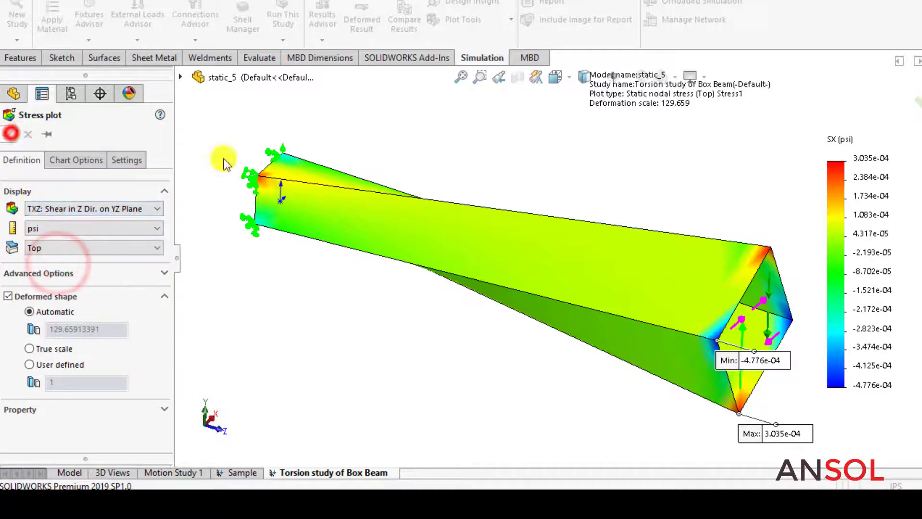
Drag the Min and Max labels away from the beam's free end.
left_click(601, 174)
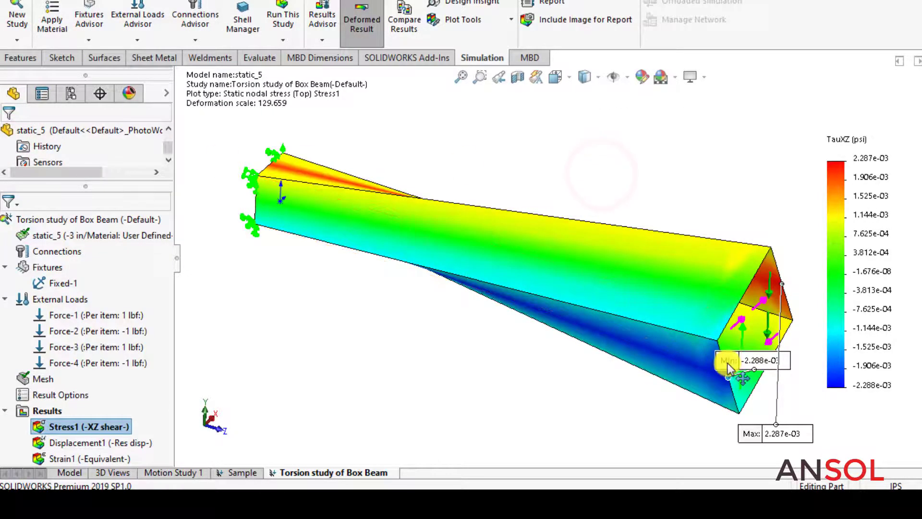
left_click_drag(727, 367, 564, 381)
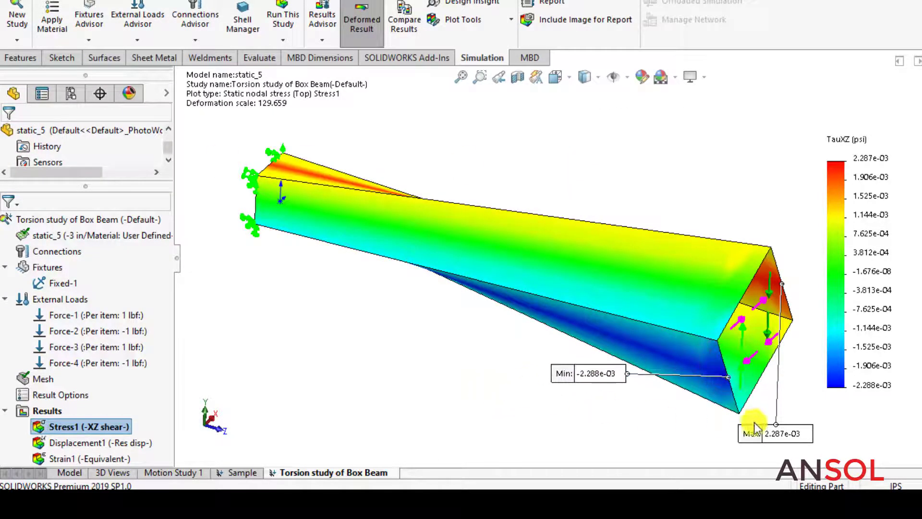
left_click_drag(754, 428, 759, 120)
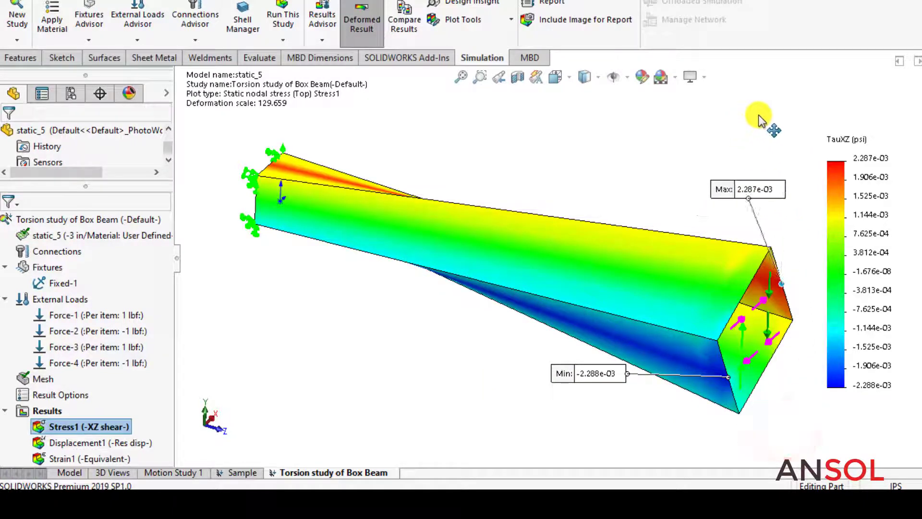
left_click_drag(760, 120, 780, 108)
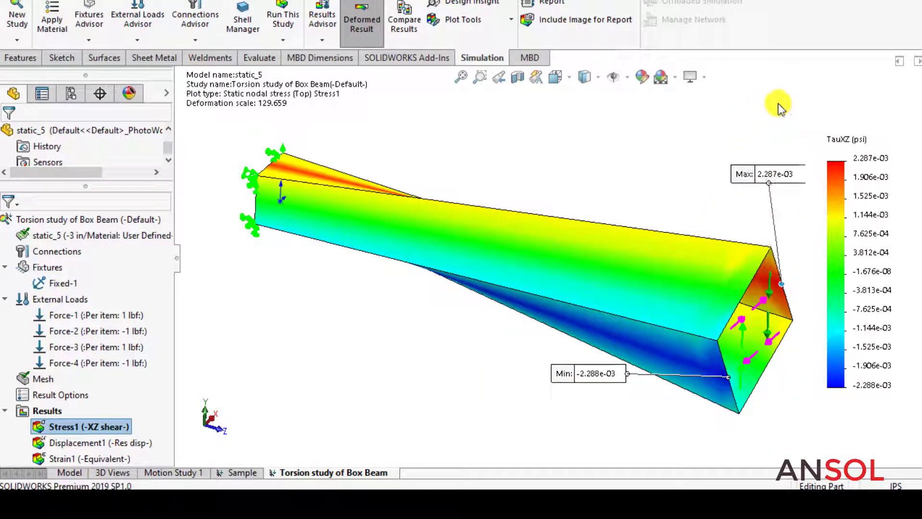
scroll(783, 289, "down", 2)
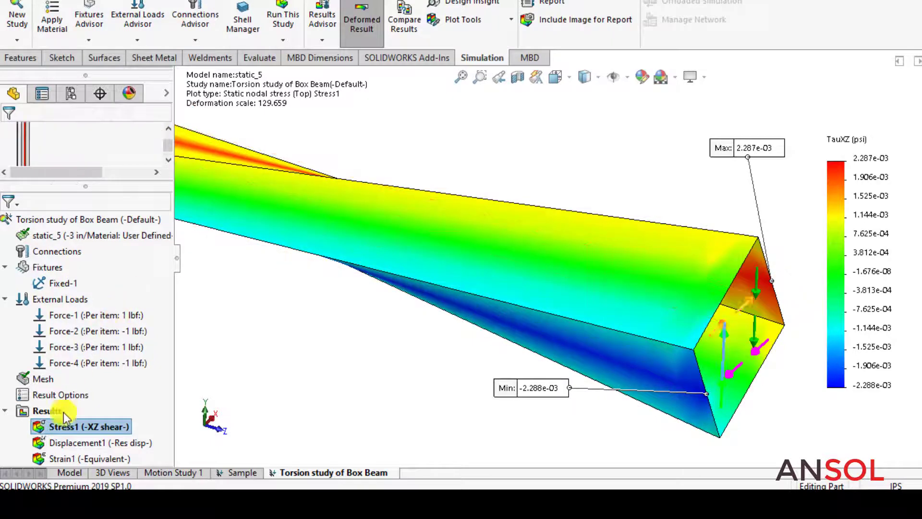
Set the Stress1 chart number format to floating and reposition the Min/Max labels clear of the beam end.
right_click(67, 429)
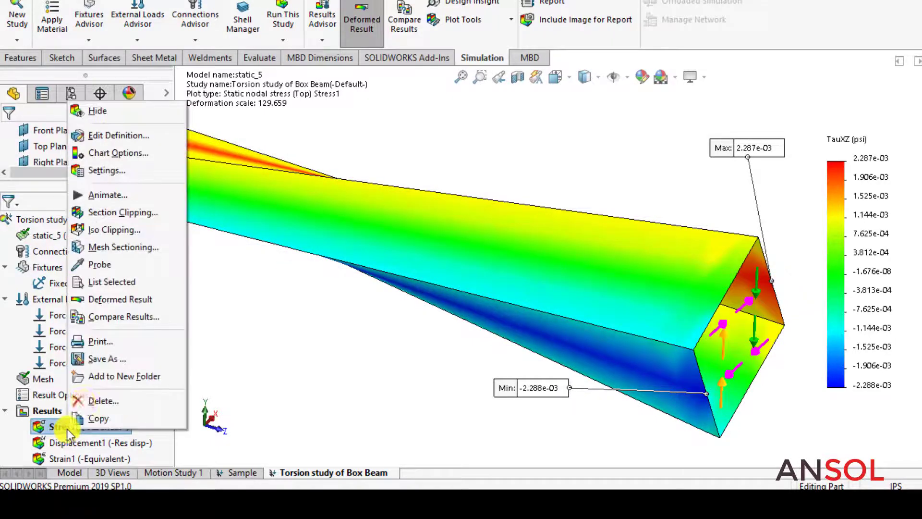
left_click(119, 141)
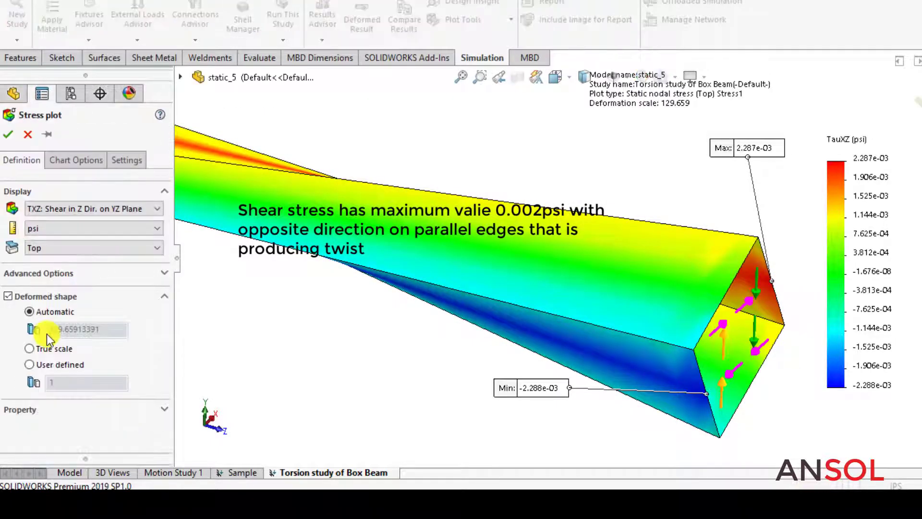
left_click(77, 160)
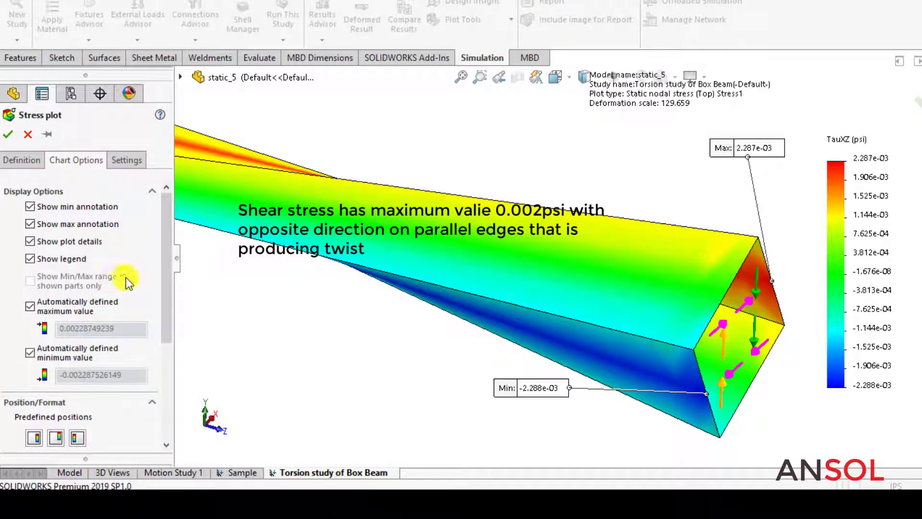
left_click_drag(164, 274, 161, 365)
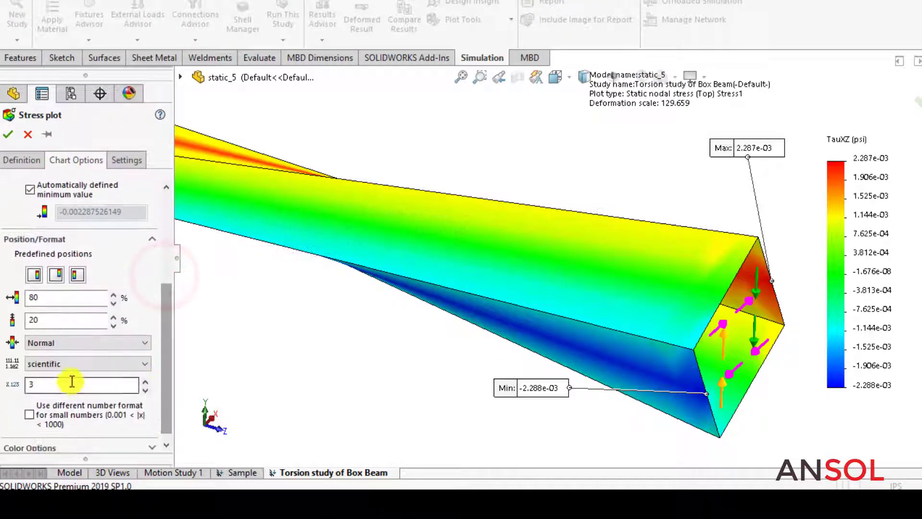
left_click(72, 364)
left_click(62, 382)
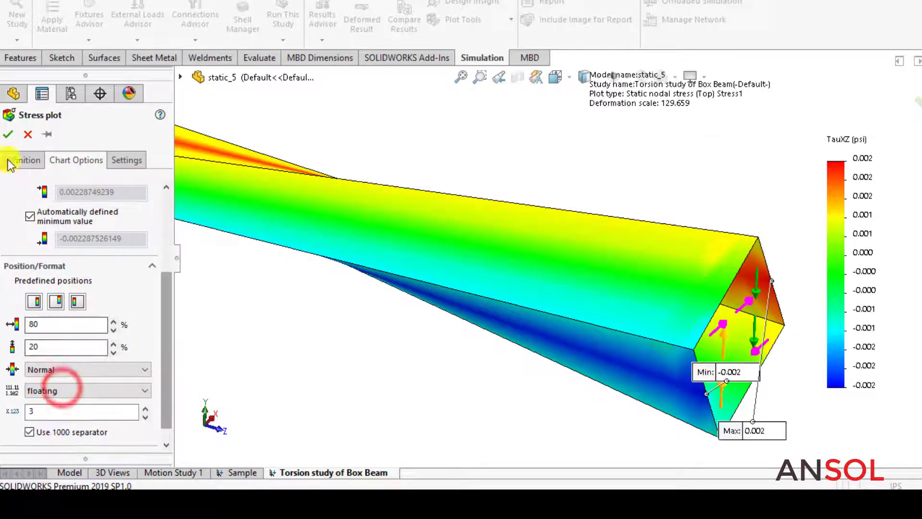
left_click(8, 134)
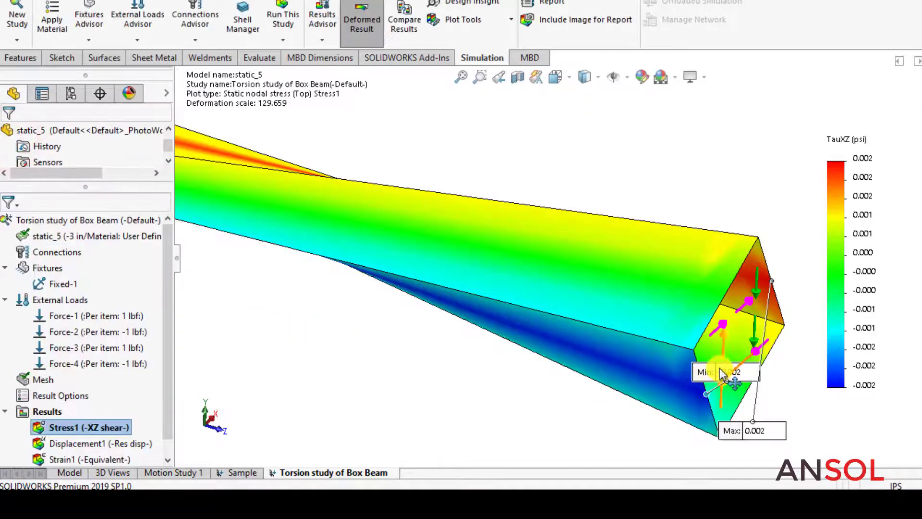
left_click_drag(721, 372, 572, 405)
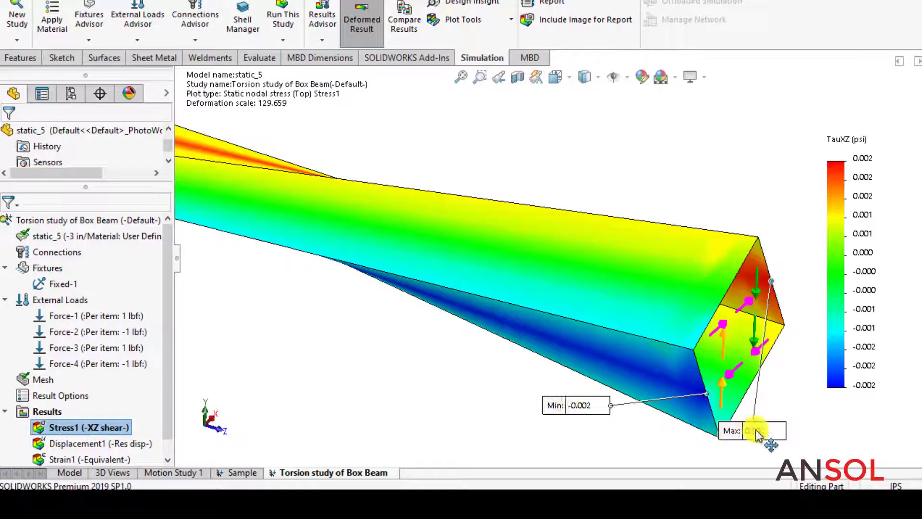
mouse_move(757, 435)
left_mouse_down()
mouse_move(761, 159)
mouse_move(768, 158)
left_mouse_up()
Finish placing the Max label and zoom out to view the URES displacement plot.
left_click(389, 400)
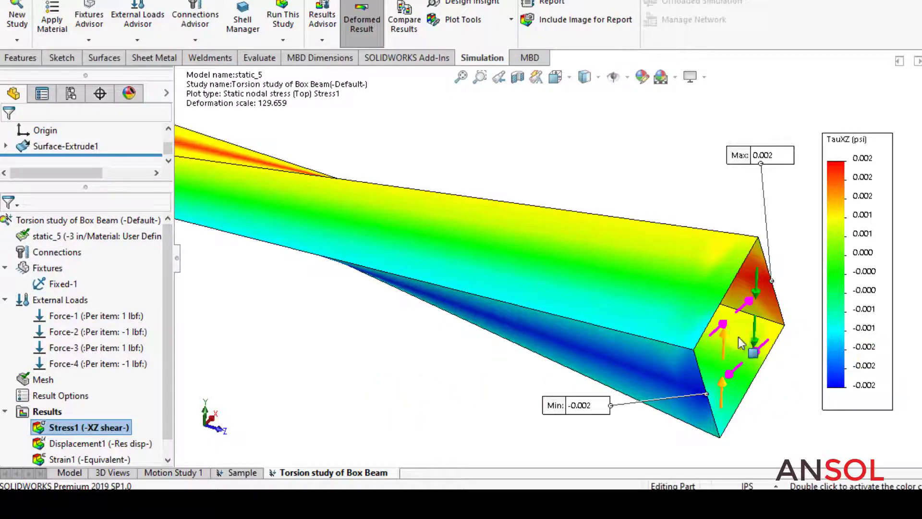
scroll(592, 316, "up", 3)
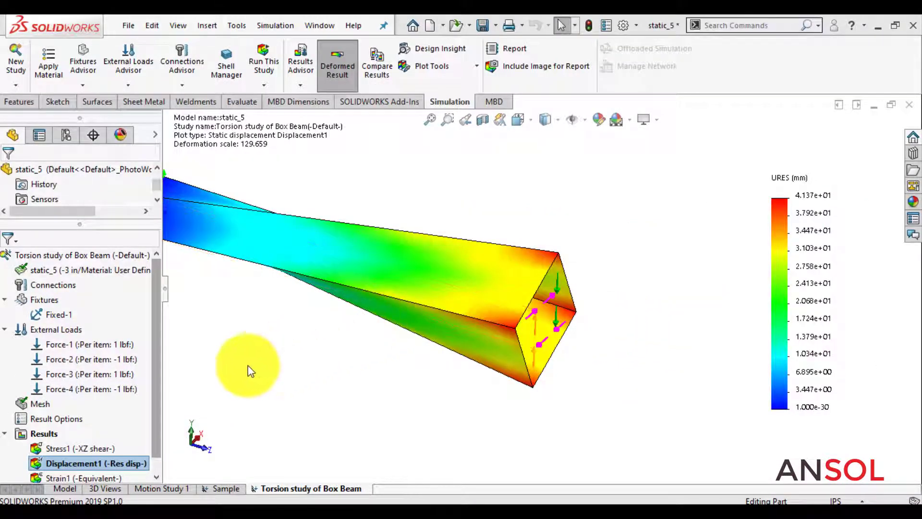
Change the Displacement1 plot units from mm to inches.
right_click(74, 462)
left_click(104, 189)
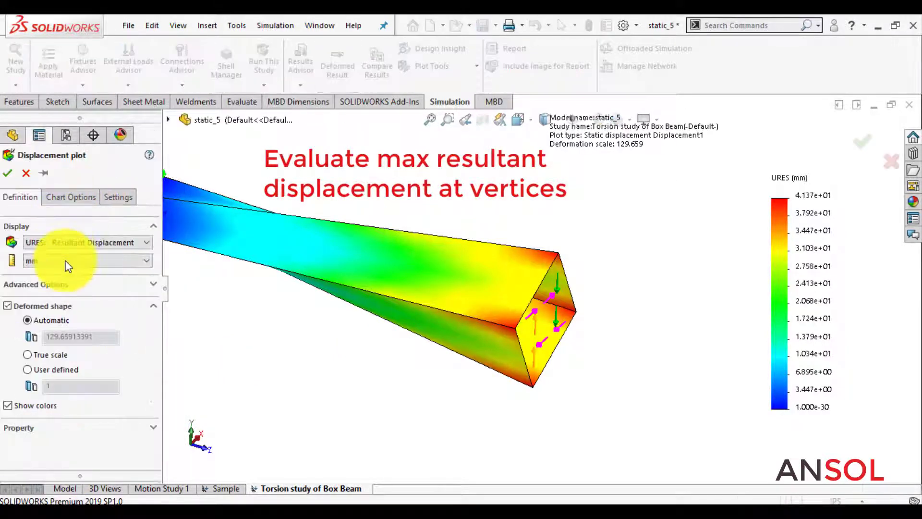
left_click(68, 260)
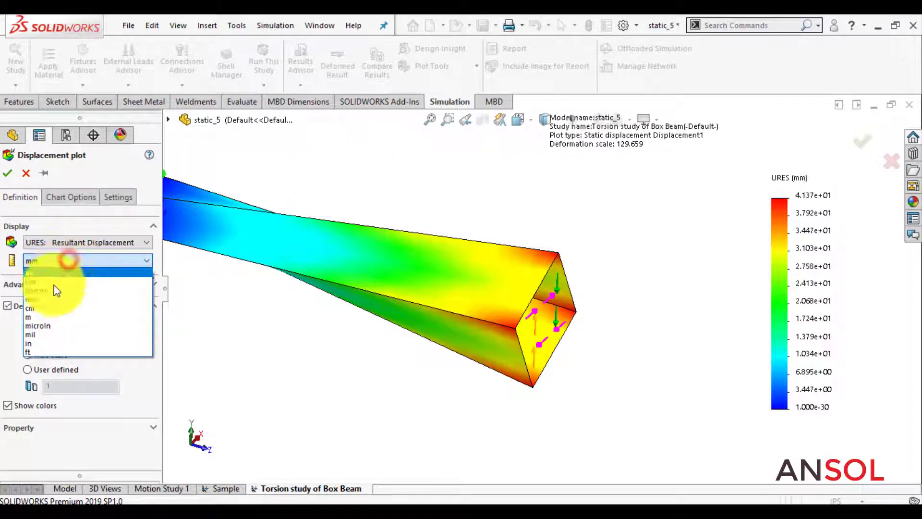
left_click(34, 342)
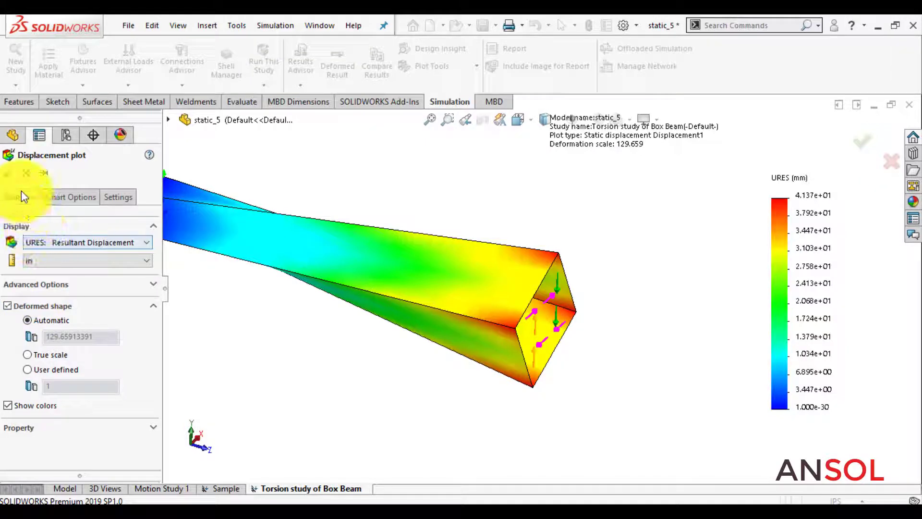
left_click(7, 174)
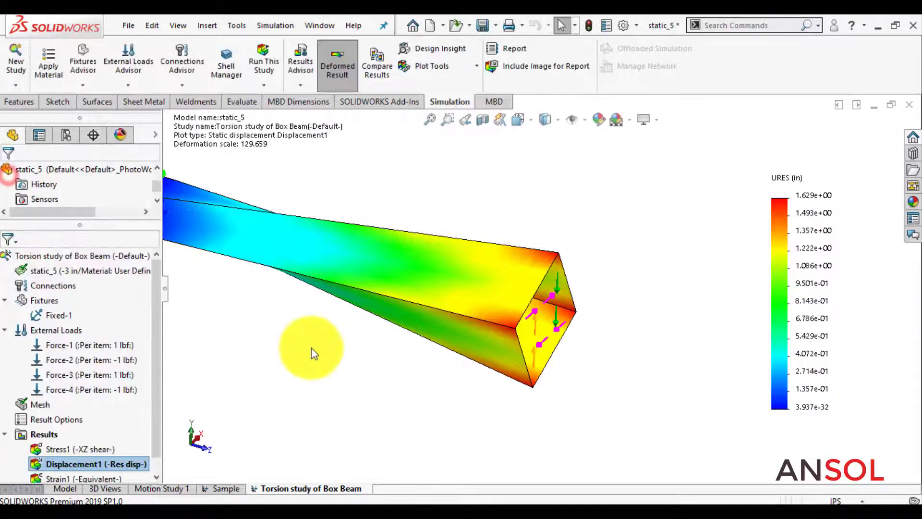
Probe free-end corner nodes 3 and 64 (1.629 in each) and move their result labels aside.
right_click(103, 462)
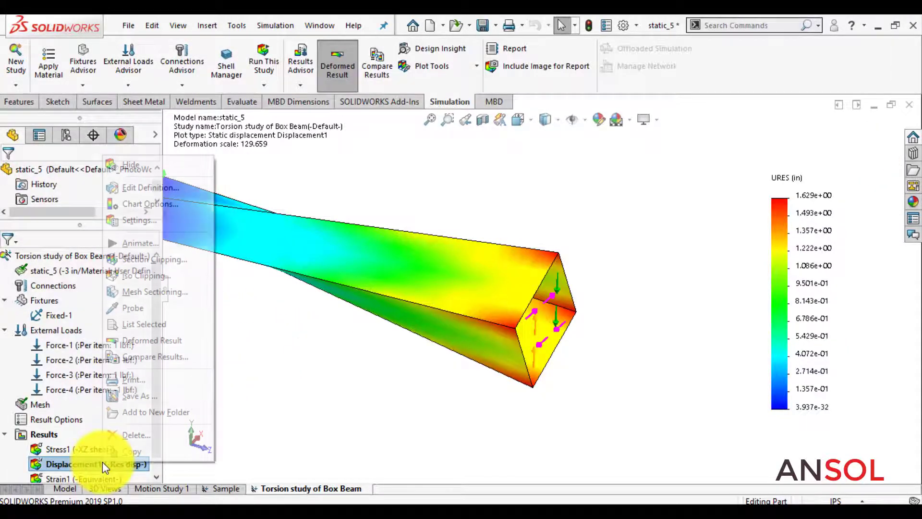
left_click(136, 308)
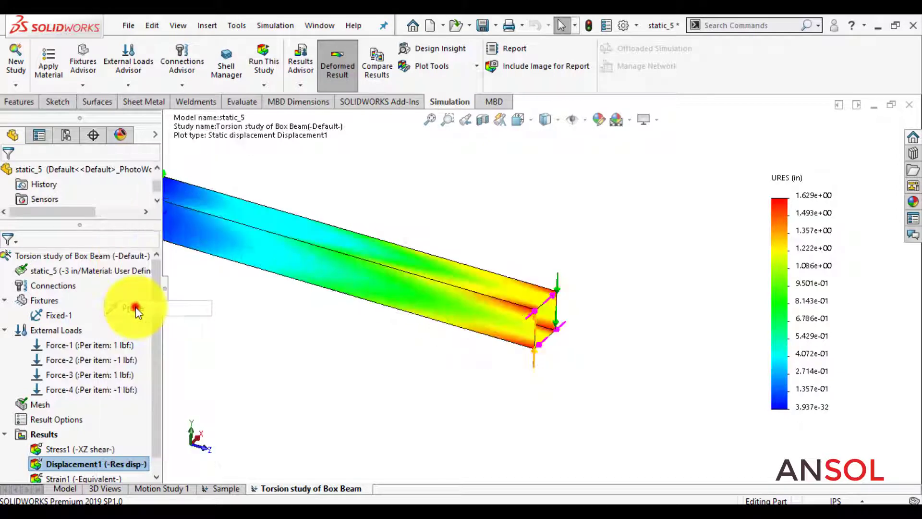
scroll(544, 328, "down", 2)
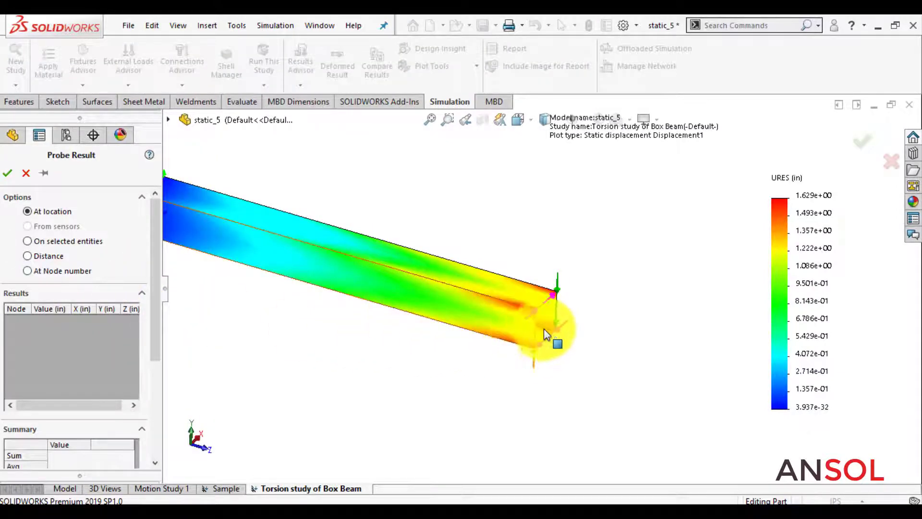
scroll(544, 328, "down", 3)
scroll(543, 305, "down", 3)
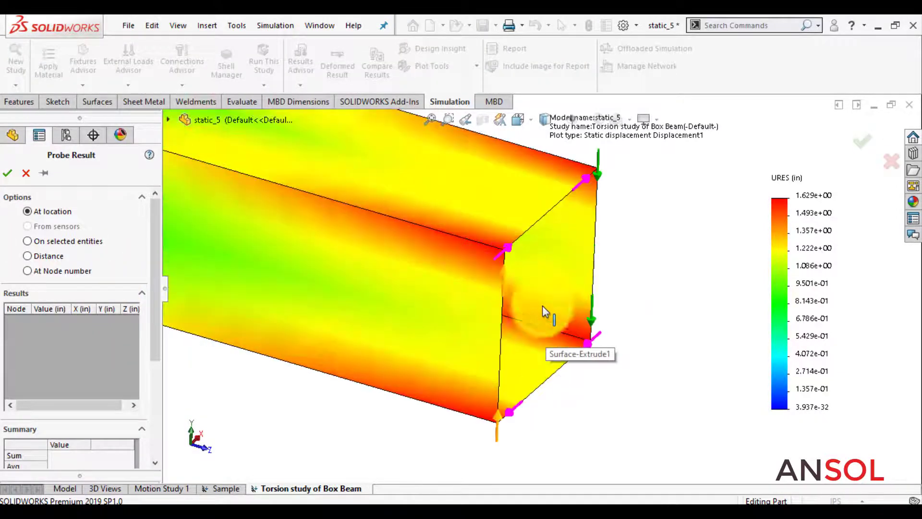
left_click(505, 250)
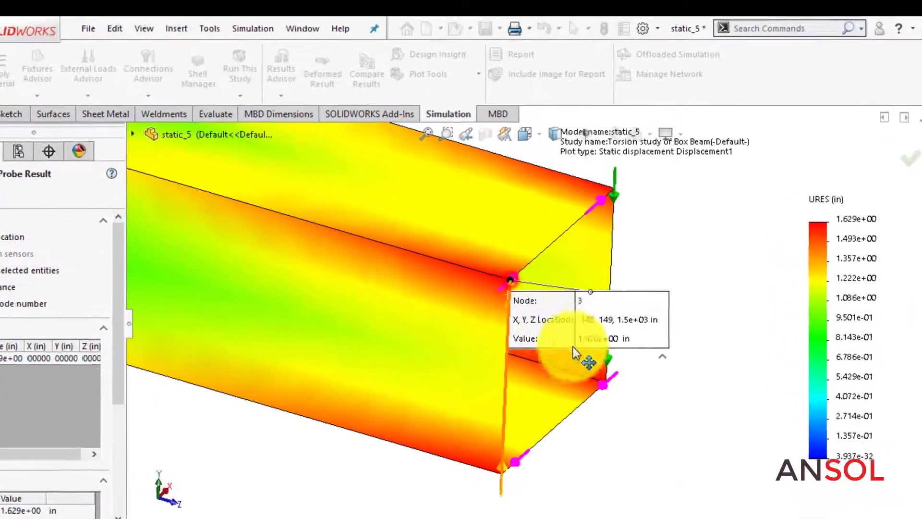
left_click_drag(586, 303, 314, 412)
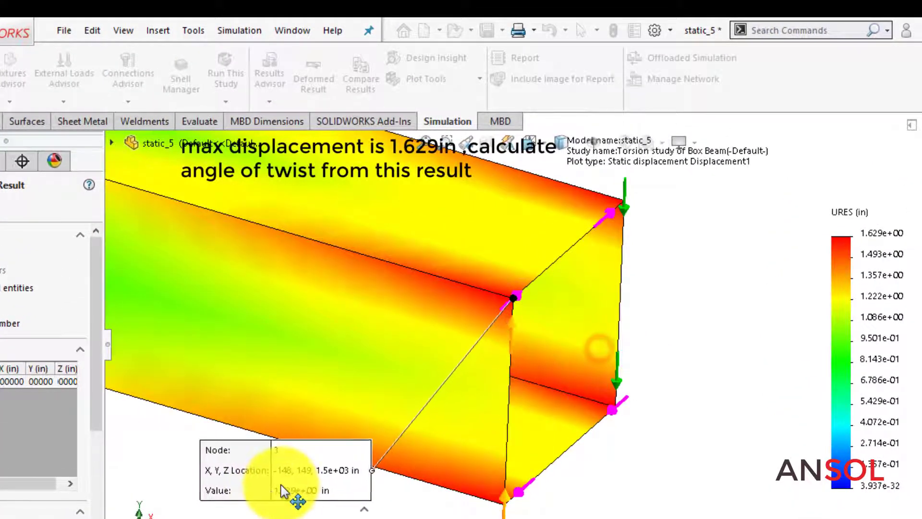
left_click_drag(283, 490, 271, 516)
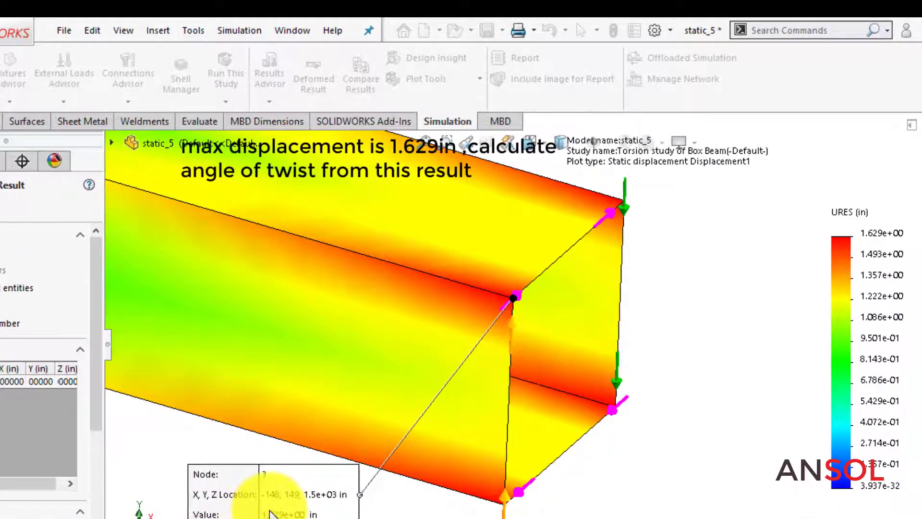
left_click(616, 407)
left_click_drag(673, 449, 737, 289)
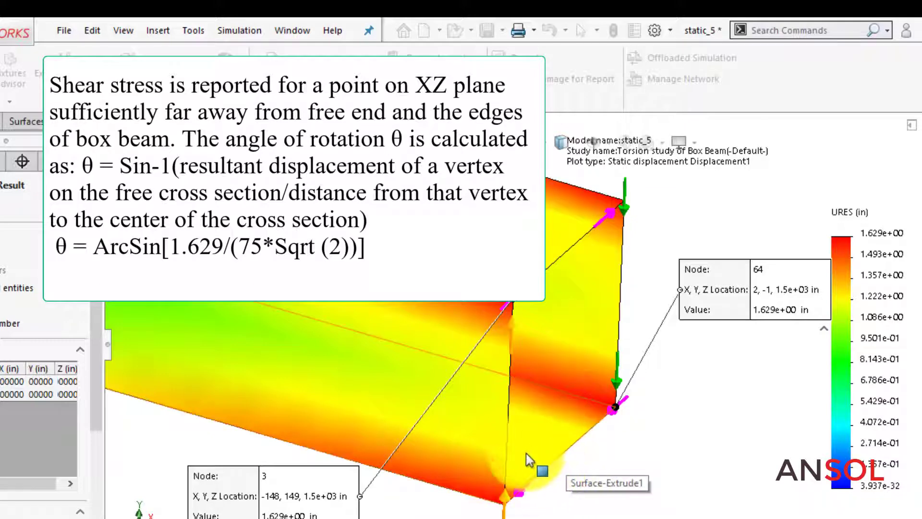
left_click(591, 500)
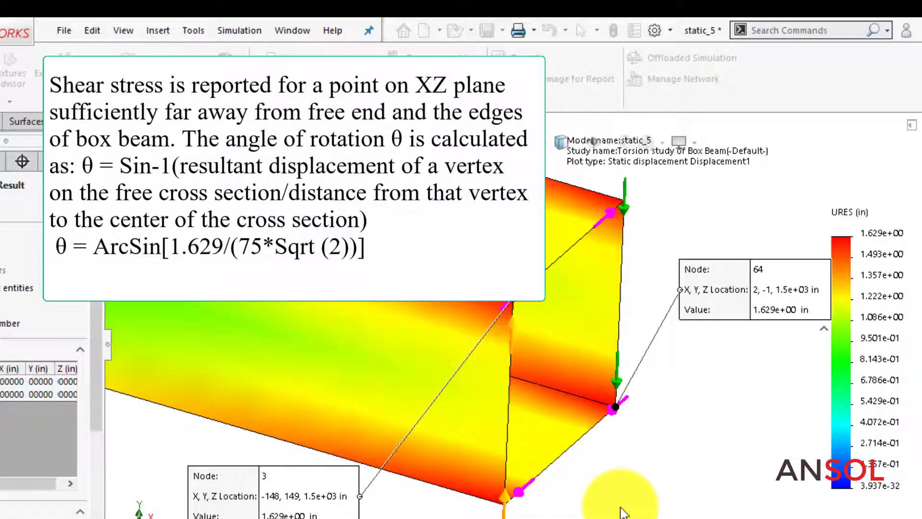